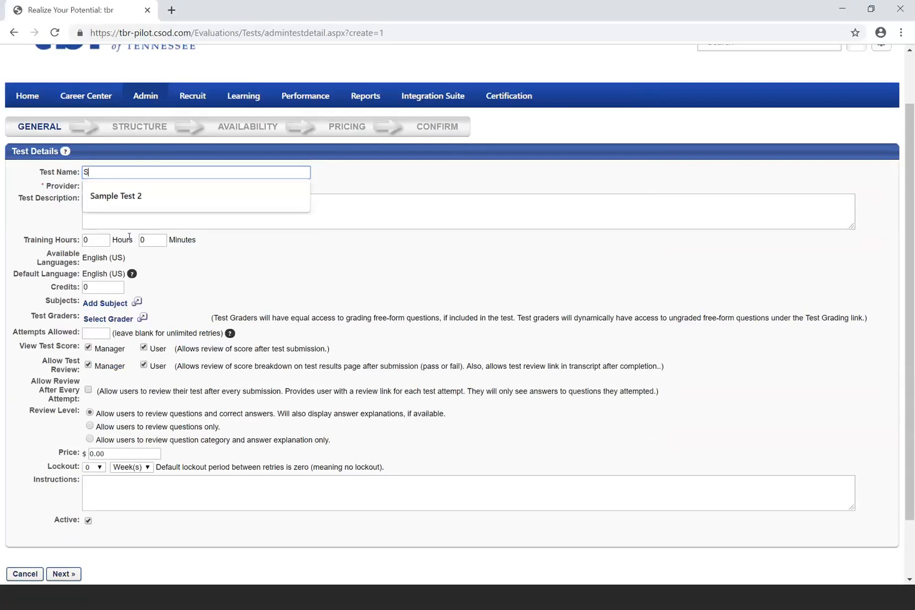
Name the new test "Sample Test 3" and enter "Sample" as its description.
type("ample Test 3")
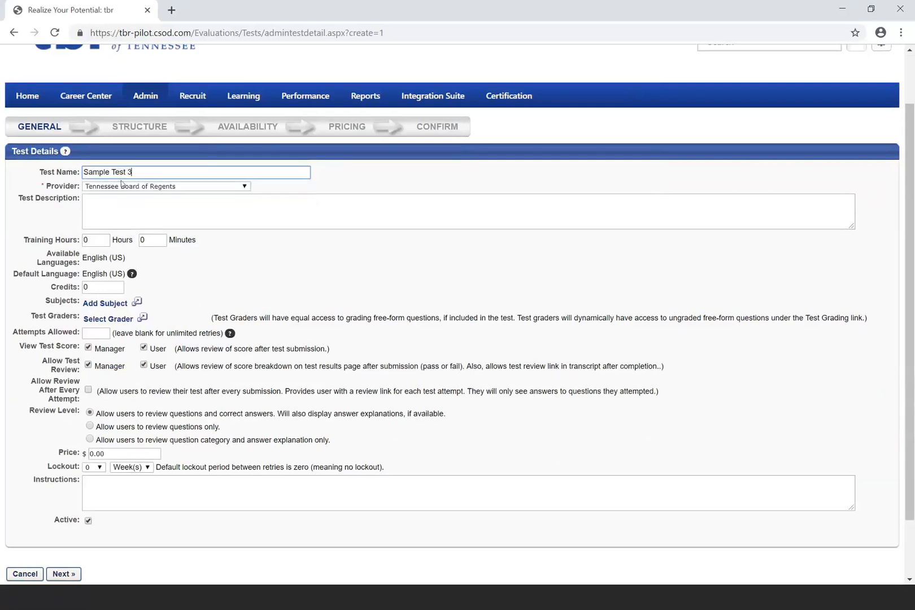
left_click(142, 200)
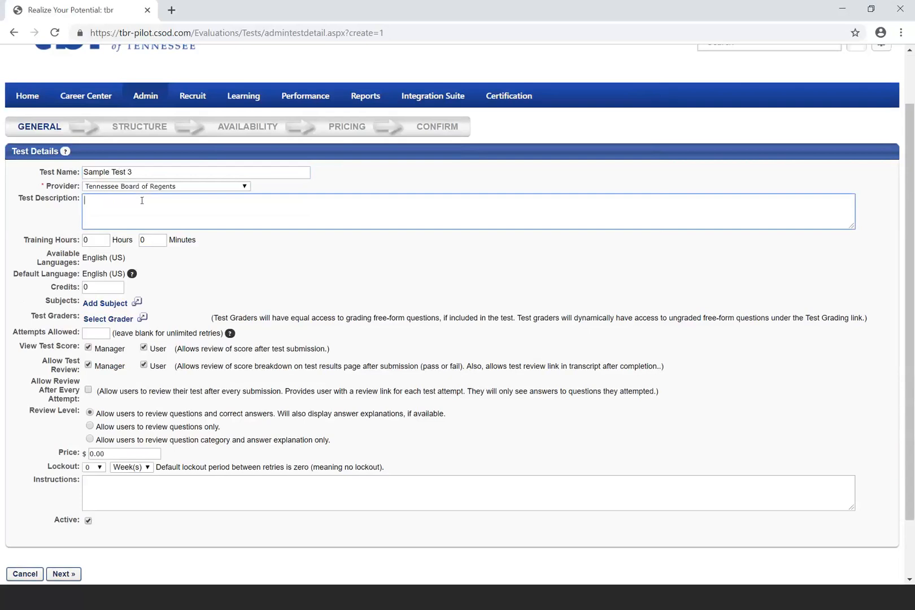
type("Sample")
Set the test's training hours to 30 minutes.
scroll(185, 160, "down", 2)
left_click(165, 176)
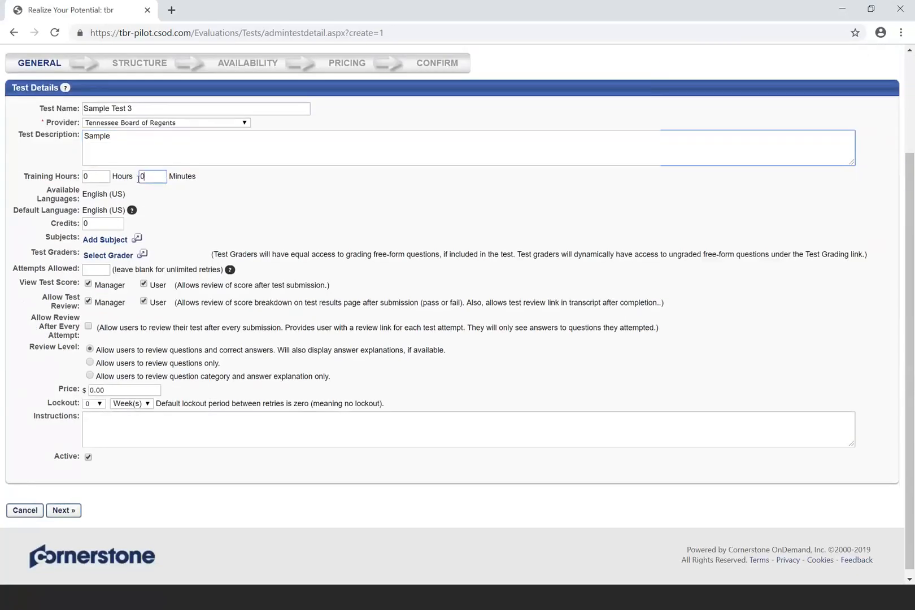
left_click_drag(164, 177, 137, 179)
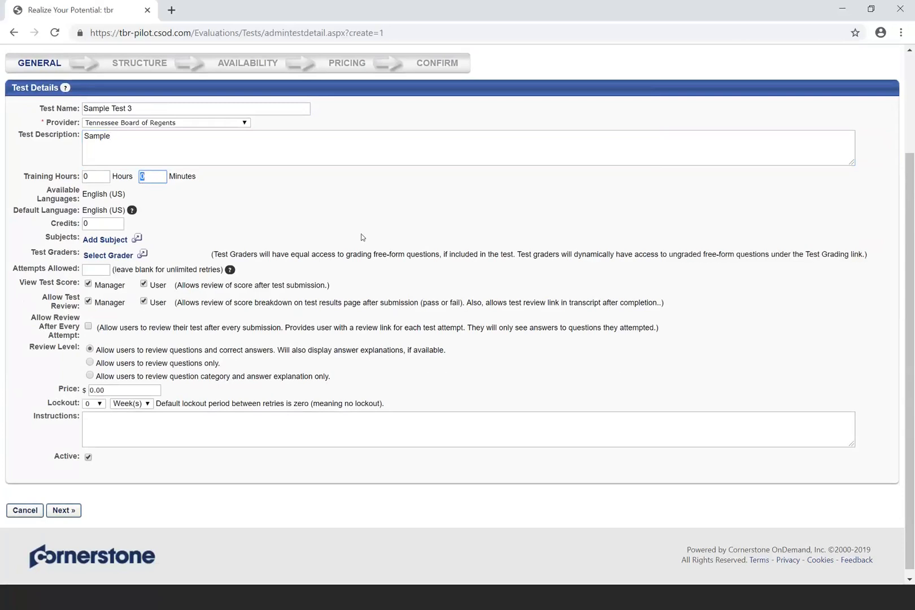
type("30")
Add TBR Connector as the test's subject and view the users available as test graders without selecting one.
scroll(260, 188, "down", 1)
left_click(130, 231)
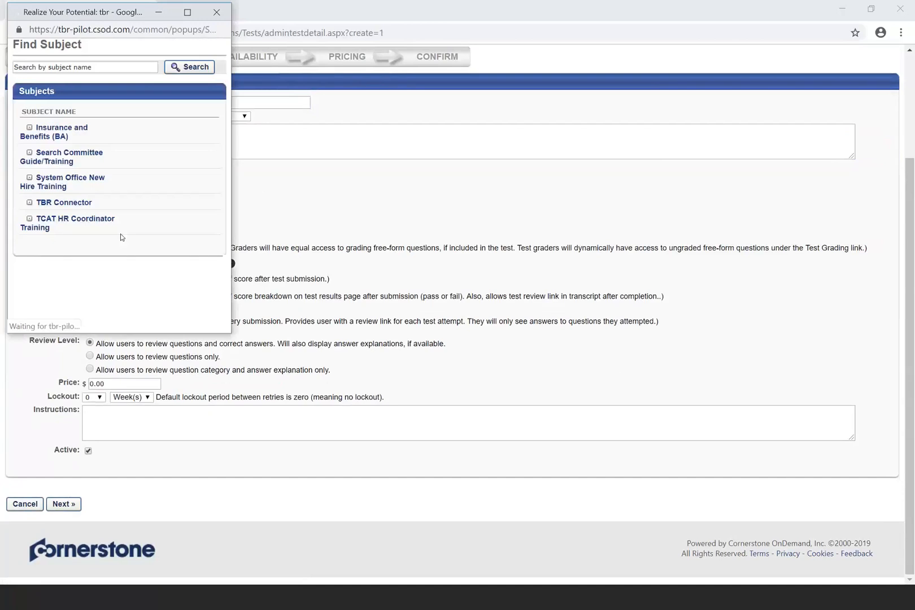
left_click(87, 203)
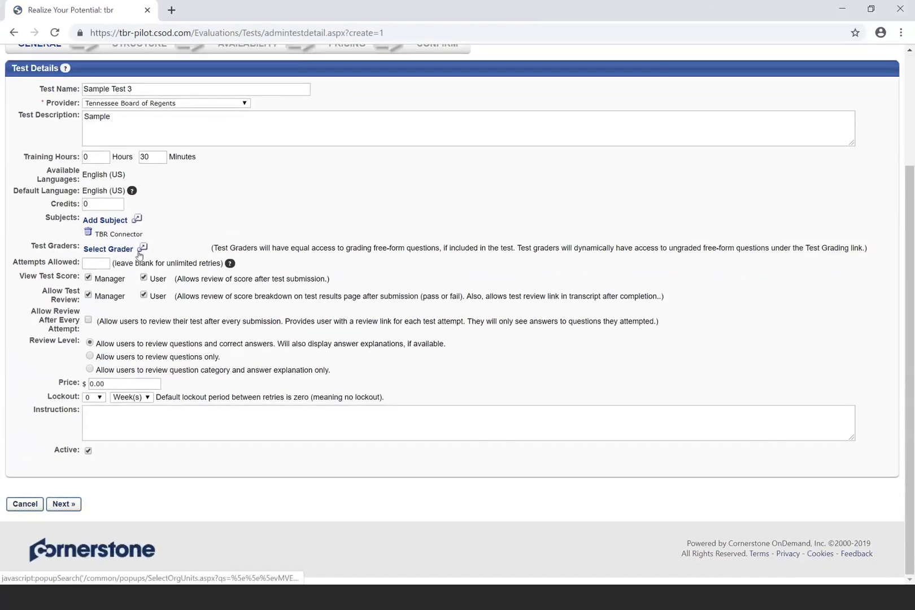
left_click(139, 254)
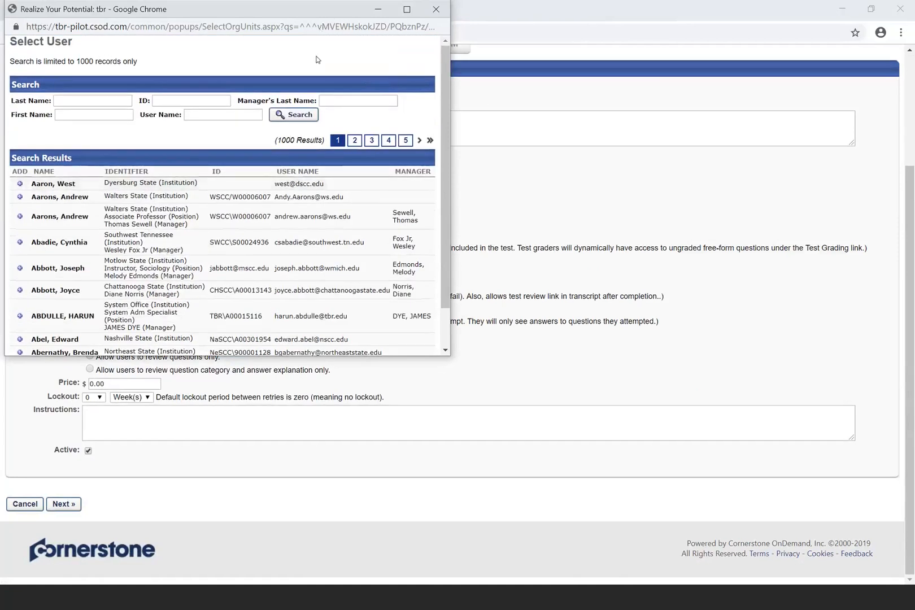
left_click(419, 56)
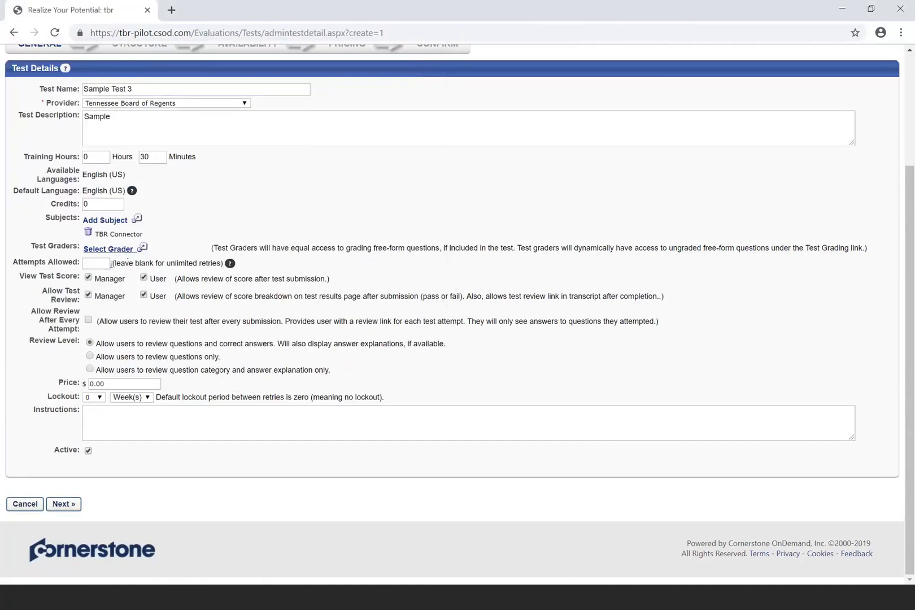
Limit the test to 3 attempts and set the review level to allow users to review questions only.
left_click(107, 264)
left_click(91, 262)
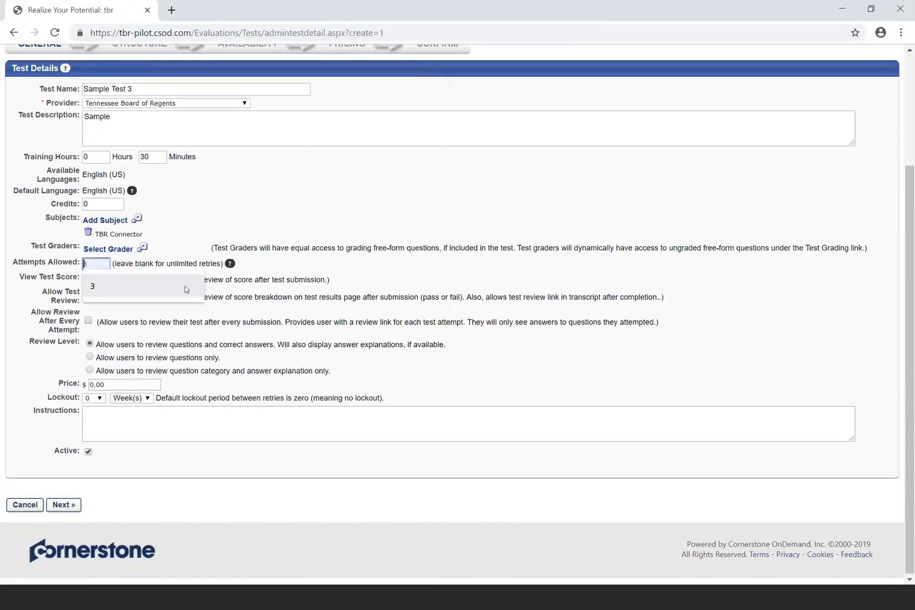
type("34")
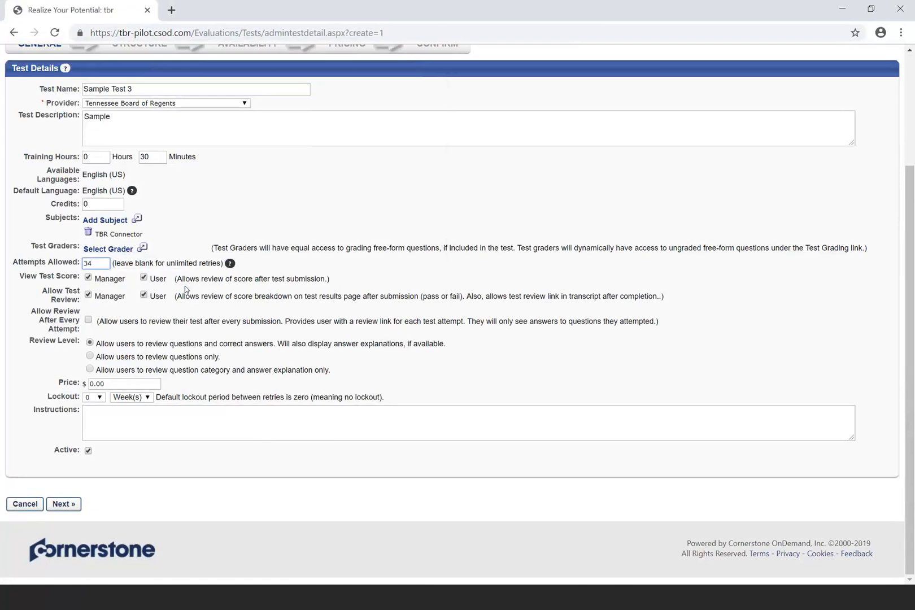
key("BackSpace")
left_click(89, 358)
Enter the test instructions "Please complete test." and proceed to the Structure stage.
left_click(149, 414)
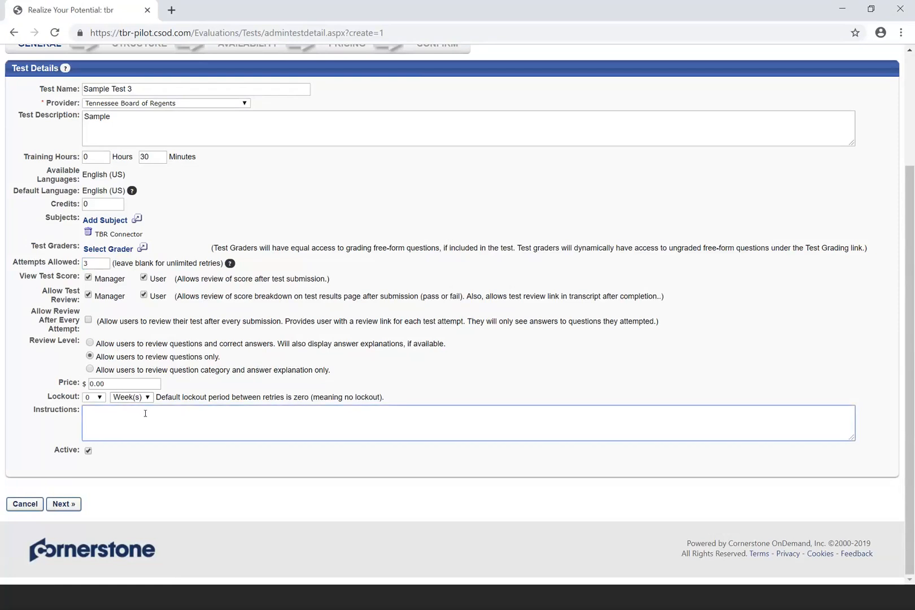
type("Please completre")
key("BackSpace")
key("BackSpace")
type("e test.")
left_click(72, 506)
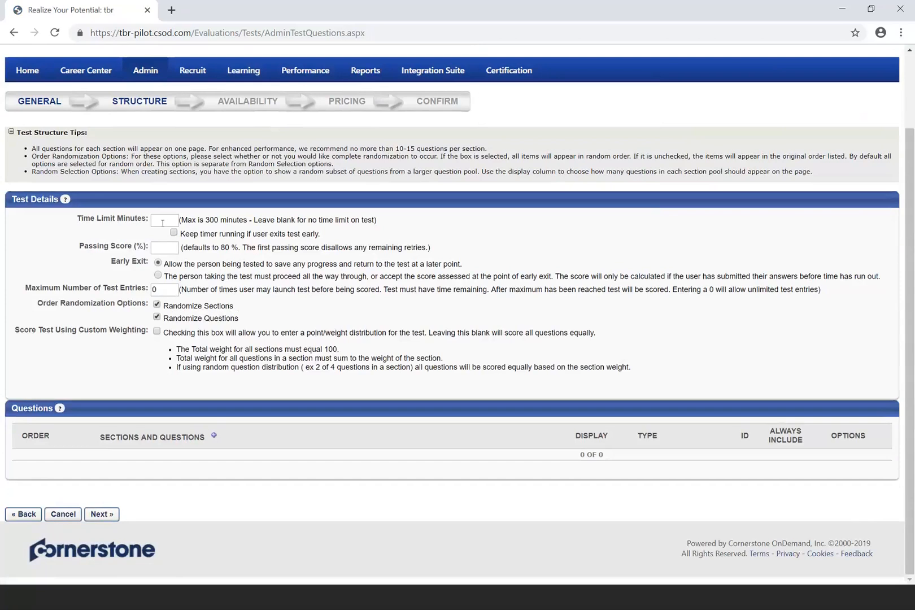
Set the test's time limit to 60 minutes and its passing score to 90%.
left_click(162, 223)
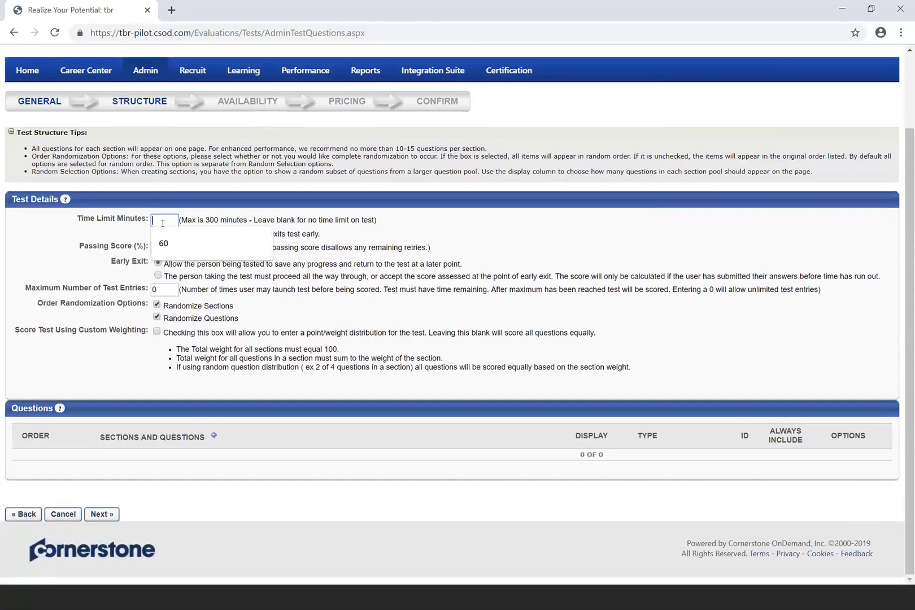
type("60")
key("BackSpace")
type("0")
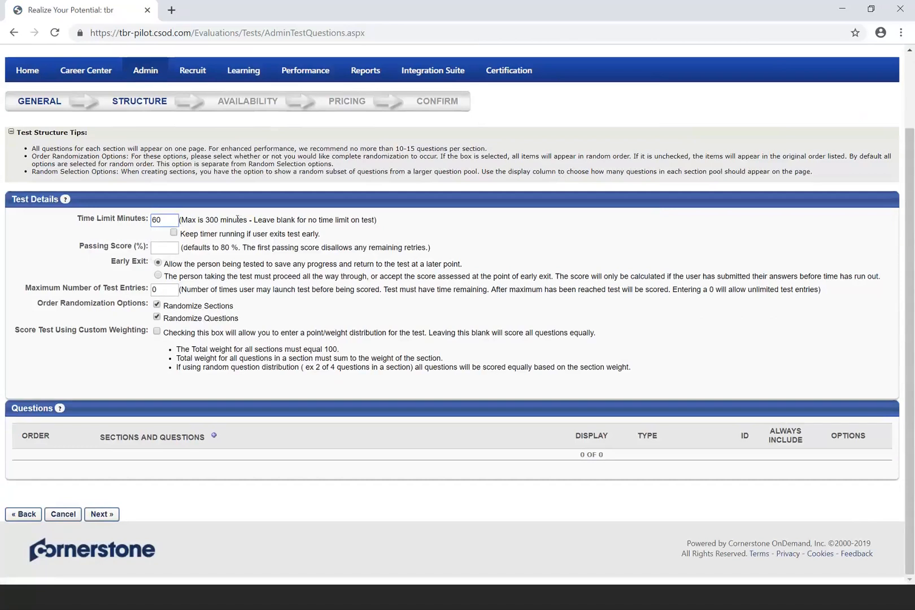
left_click(169, 249)
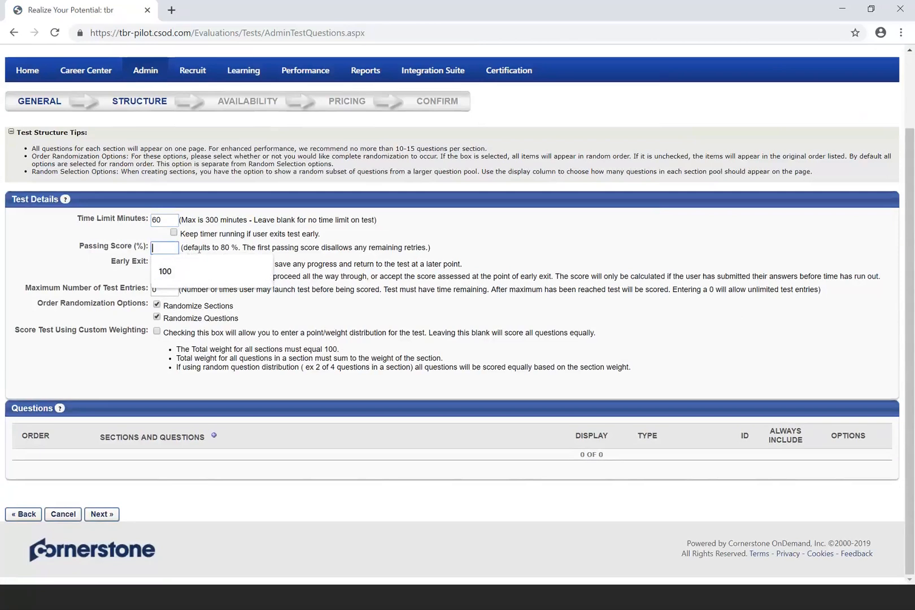
type("90")
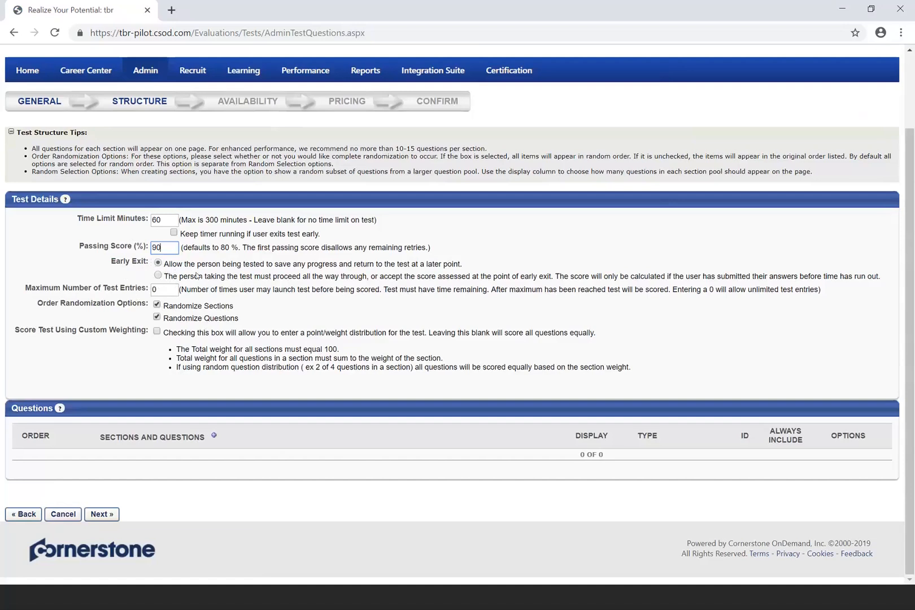
Set the maximum number of test entries to 2.
left_click(164, 292)
double_click(154, 291)
type("2")
Add a section titled "Test - Section 1" with directions "Please complete all questions.", and view the blank form for another section.
left_click(214, 438)
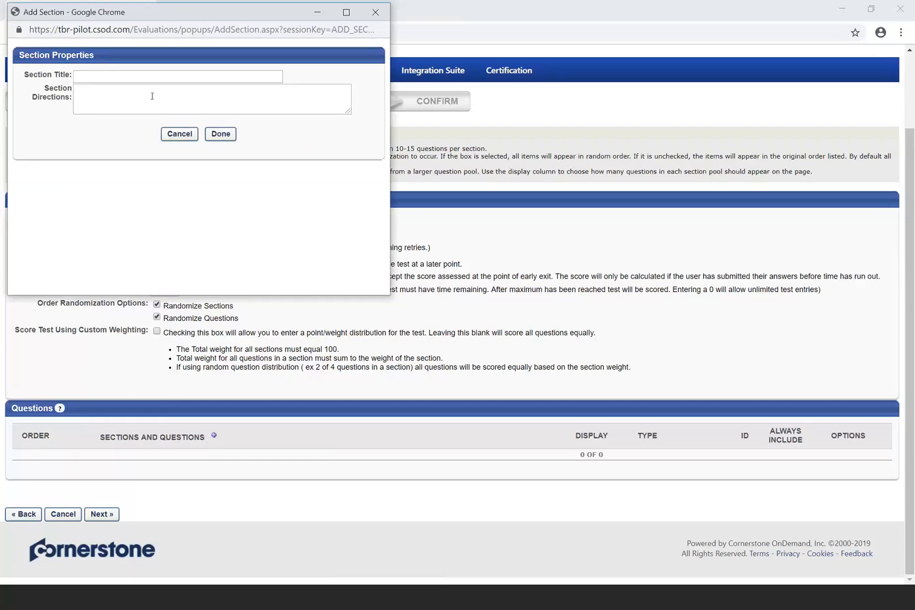
left_click(146, 77)
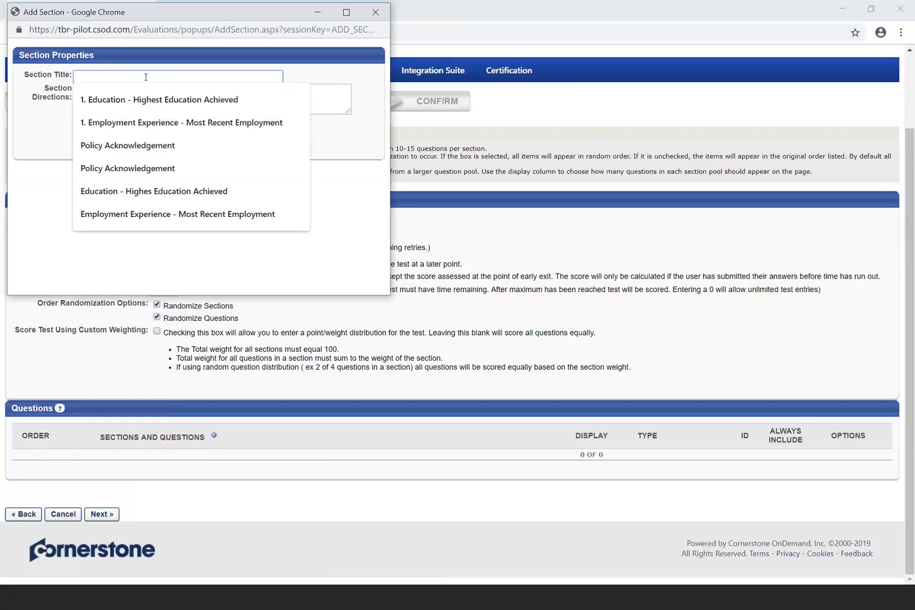
type("Test")
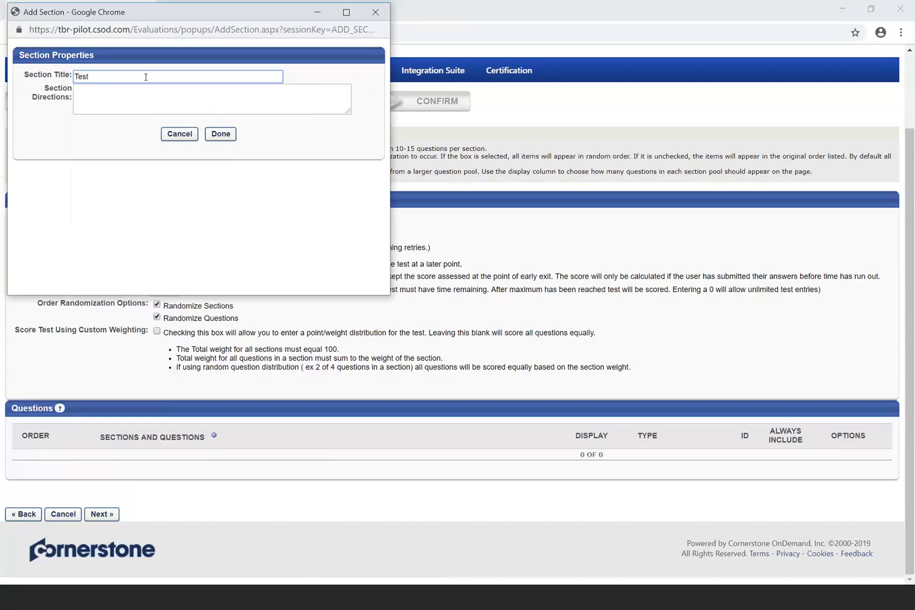
type(" - Section 1")
left_click(142, 92)
type("Pleas")
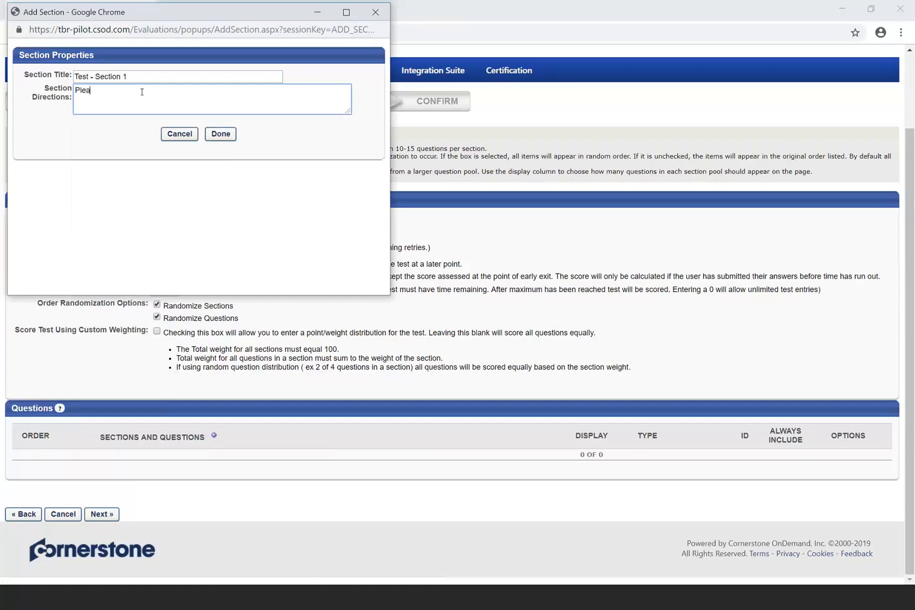
type("e complete all questions.")
left_click(215, 135)
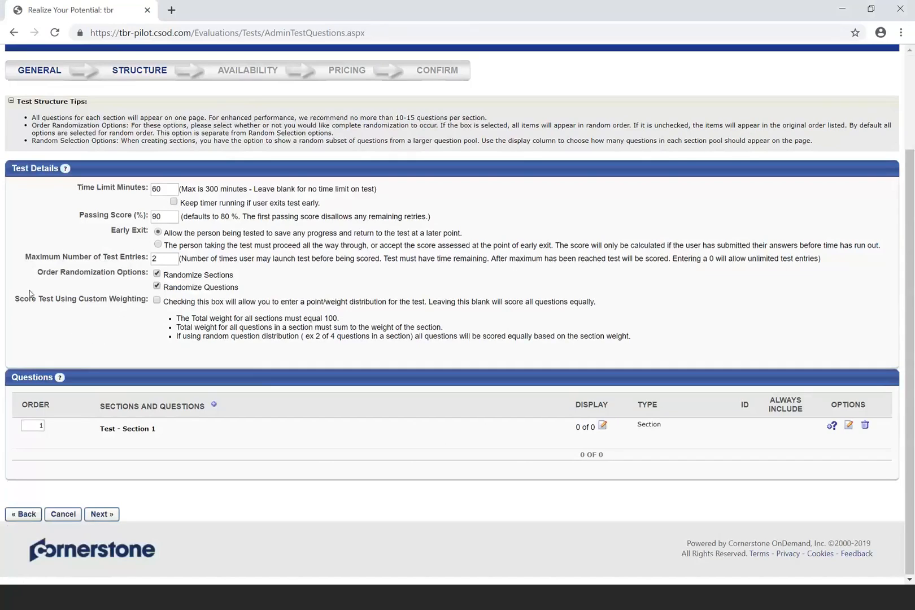
left_click(214, 407)
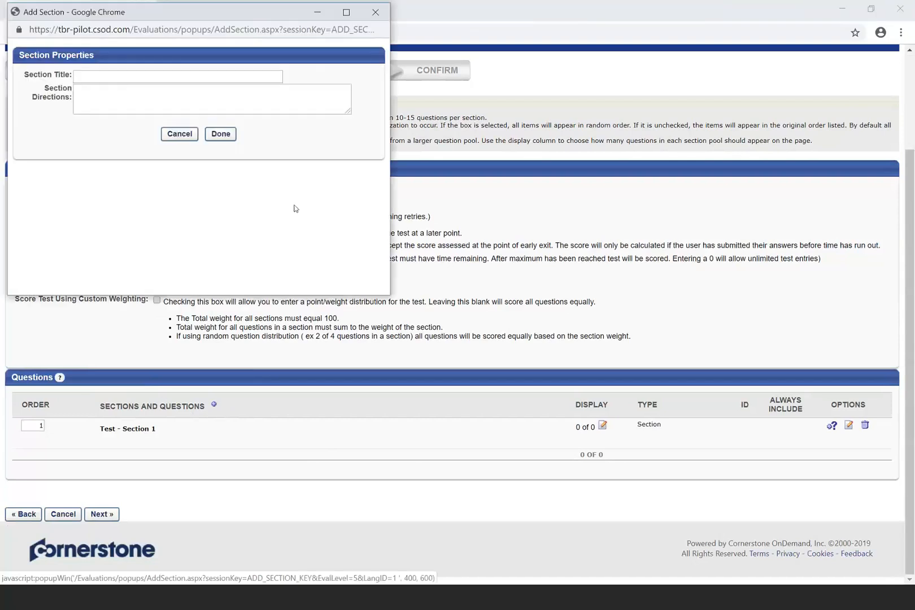
left_click(370, 16)
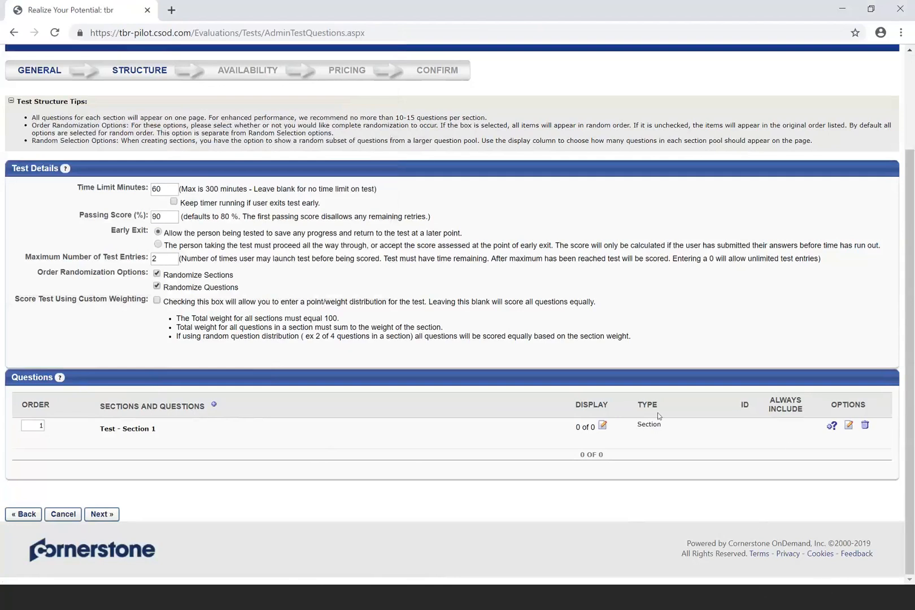
Add the TBR Connector, sky color, non-exempt position posting and "Are you happy?" questions to Test - Section 1.
left_click(832, 426)
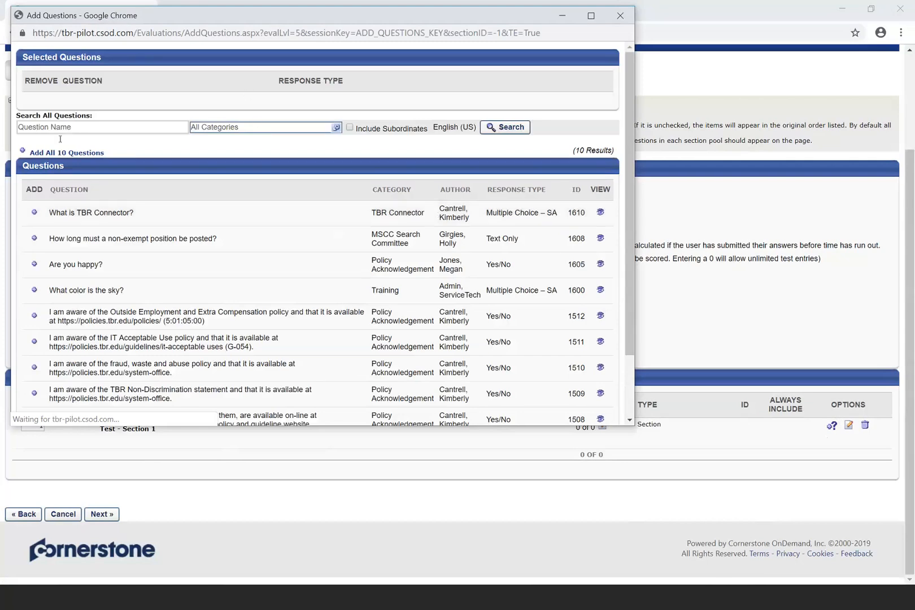
scroll(114, 280, "down", 2)
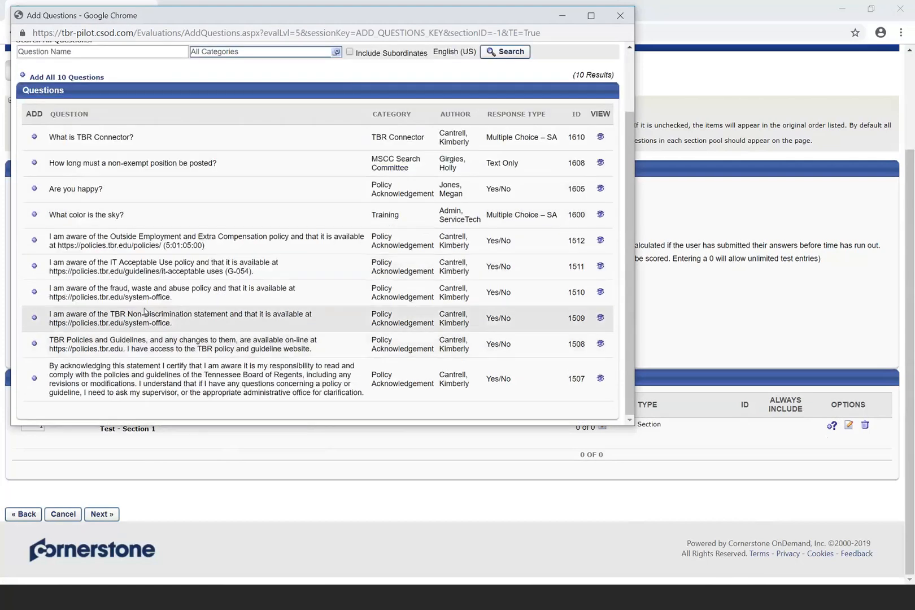
scroll(161, 363, "up", 1)
scroll(162, 363, "up", 1)
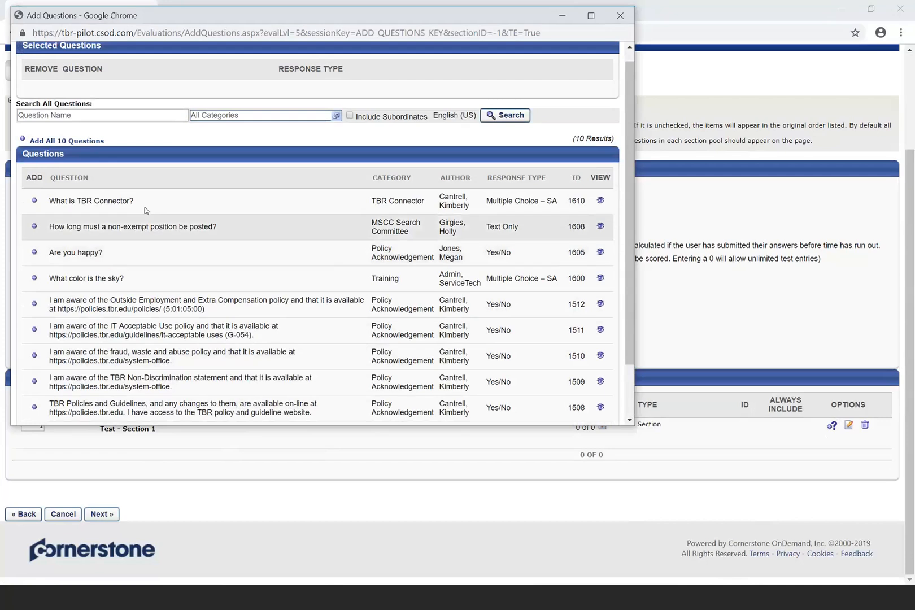
left_click(34, 201)
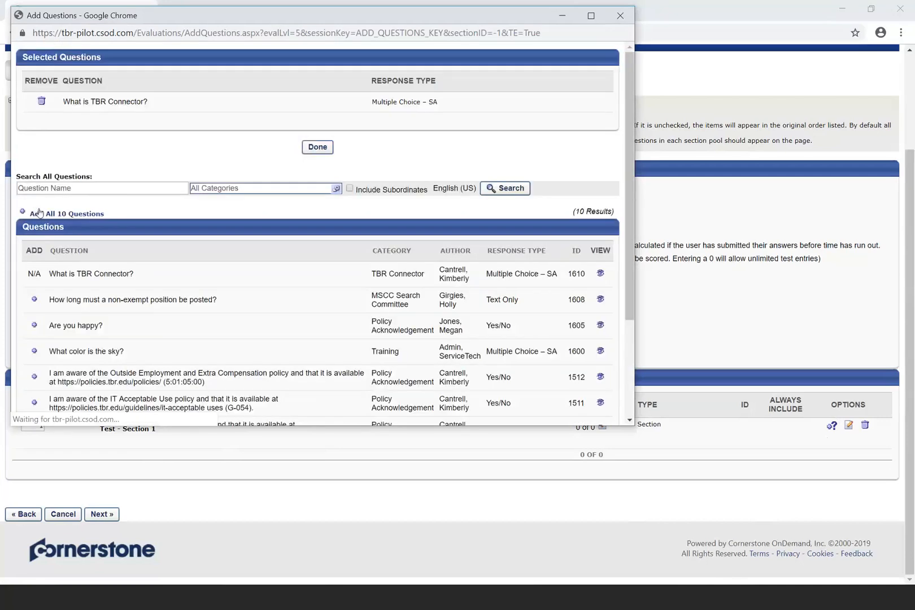
scroll(43, 209, "down", 1)
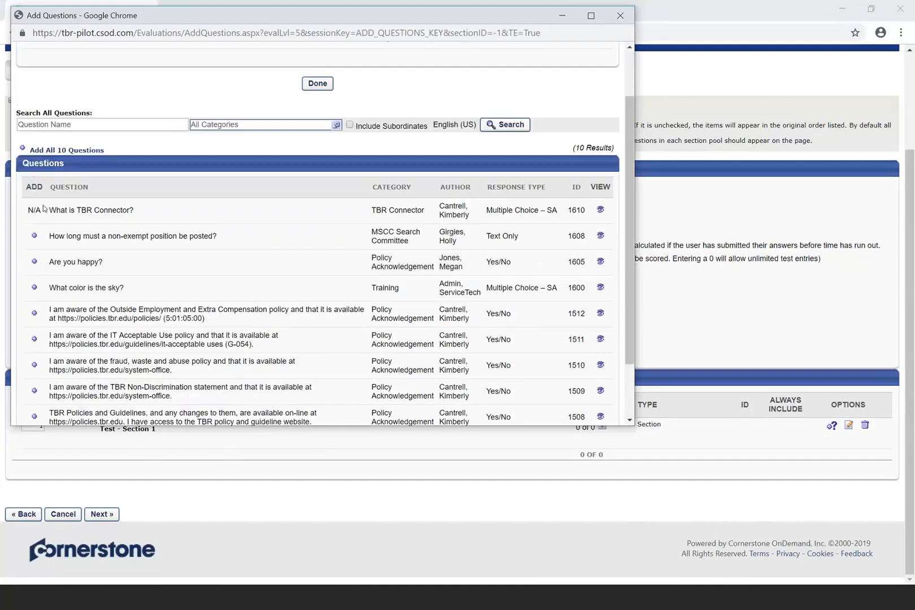
left_click(34, 288)
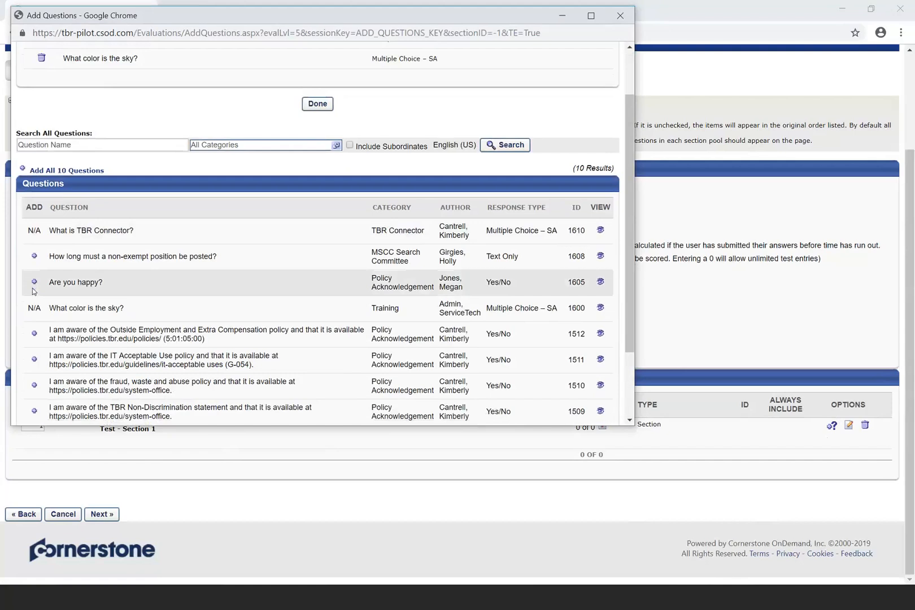
left_click(34, 257)
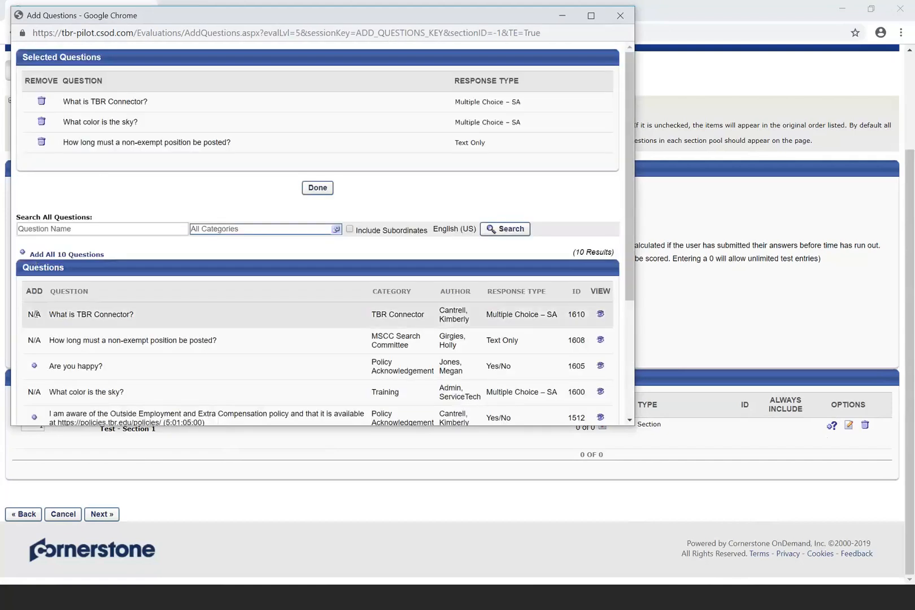
left_click(34, 303)
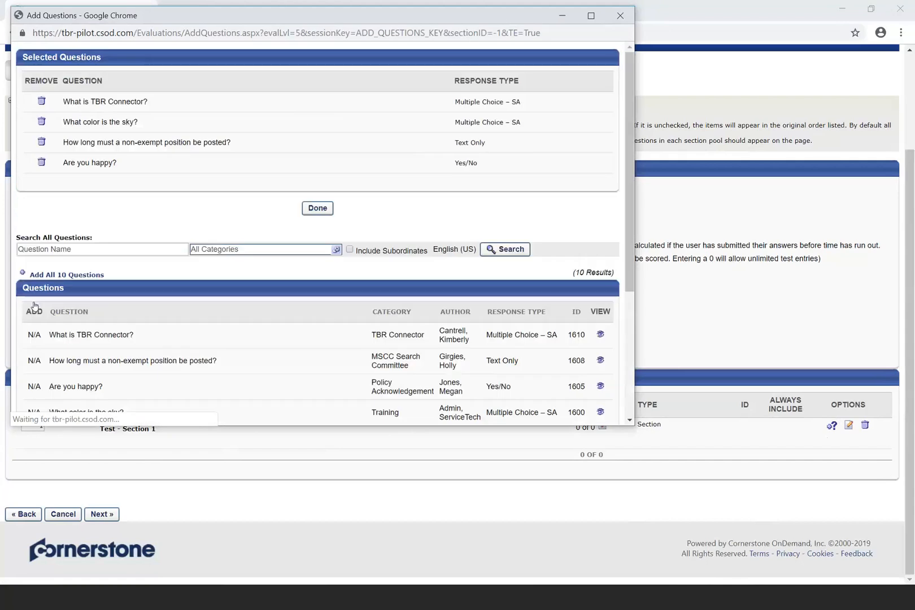
left_click(318, 208)
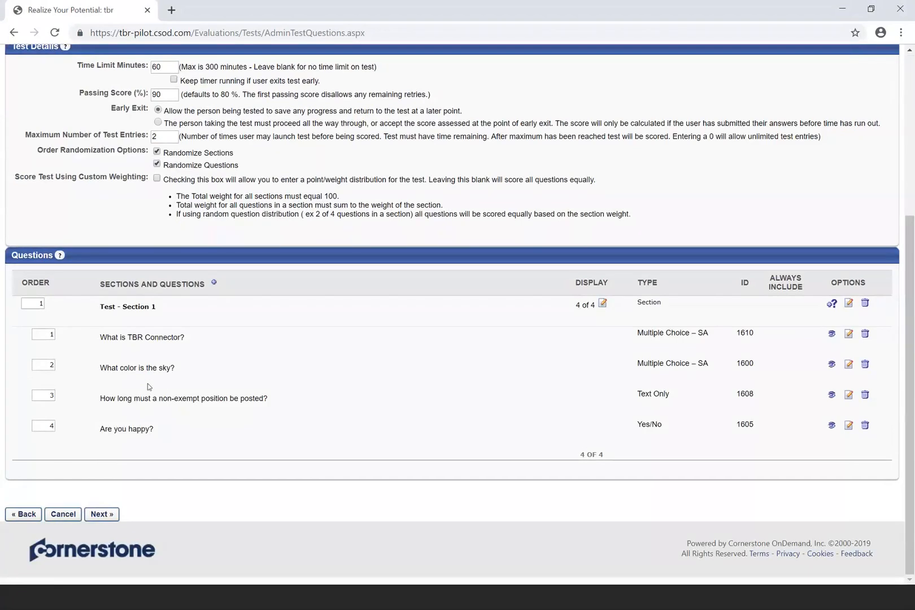
Add another section titled "Section 2" with the directions "Please complete all questions.".
left_click(214, 282)
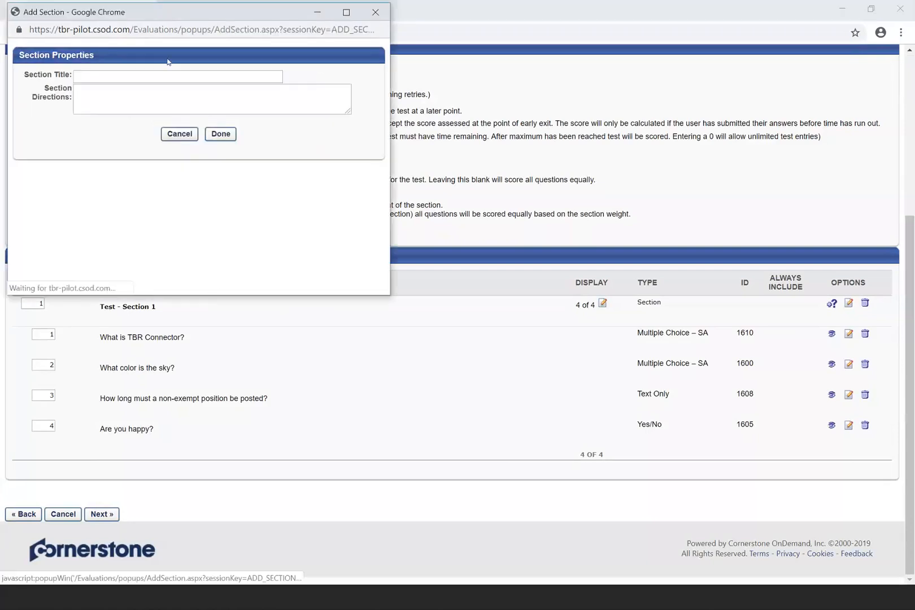
left_click(170, 75)
type("Section ")
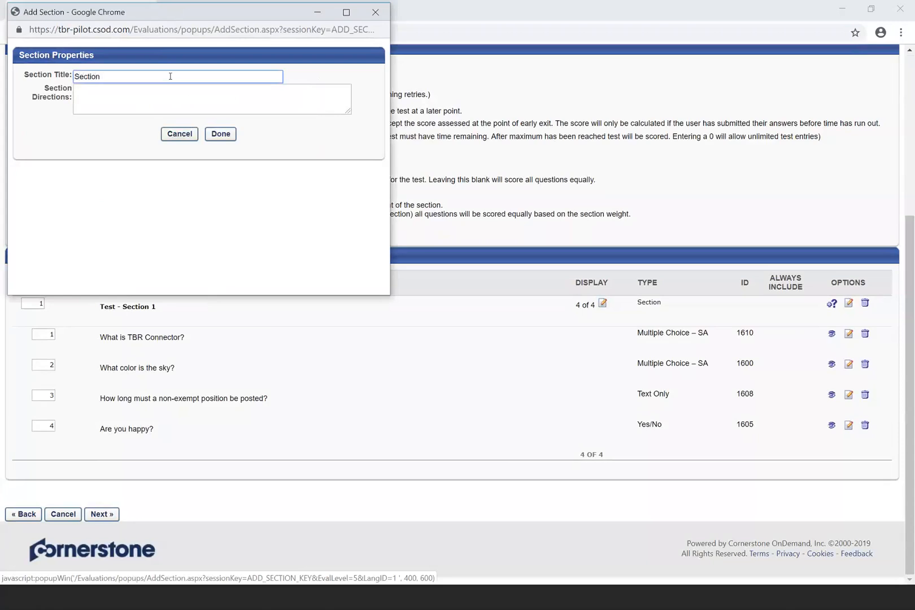
type("2")
left_click(165, 89)
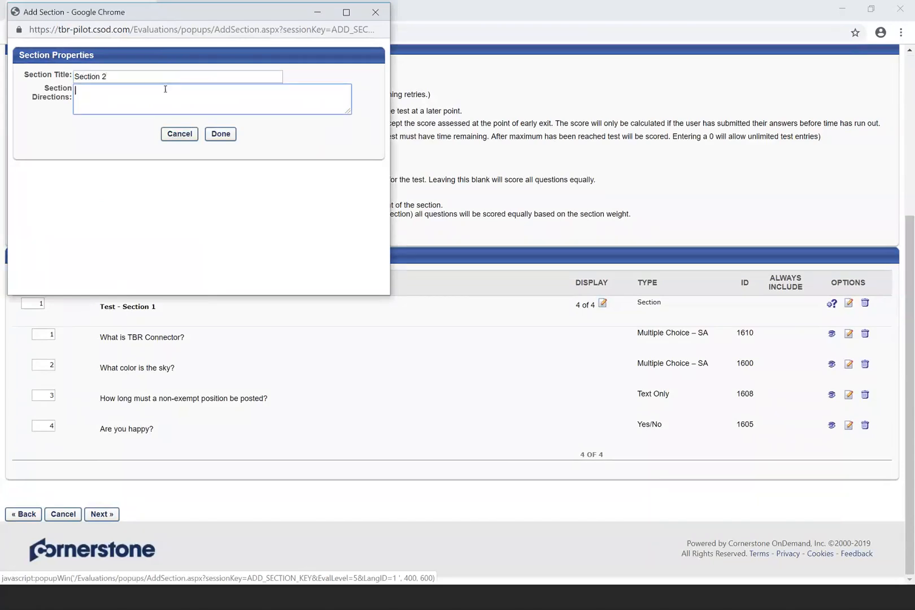
type("Please complete all questions.")
left_click(216, 135)
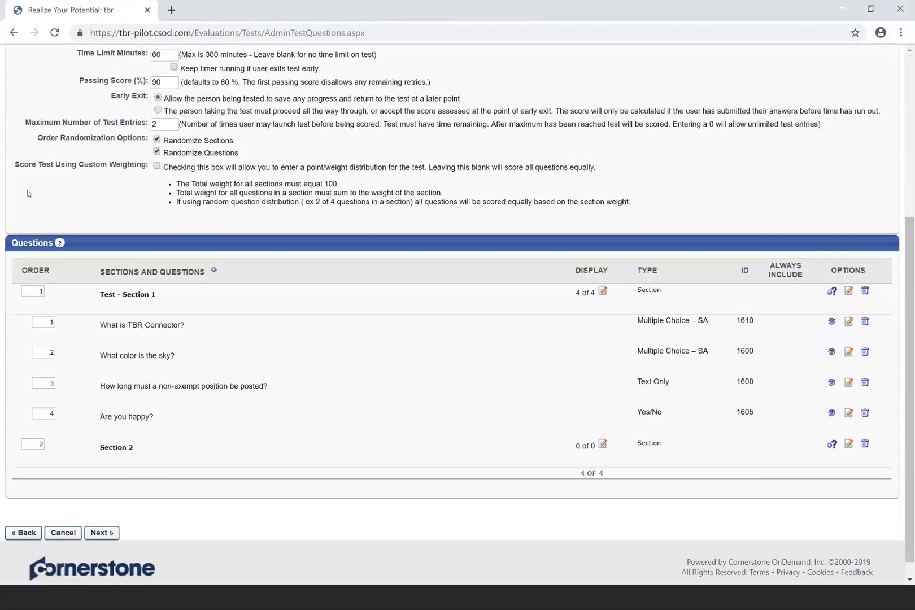
Add the Outside Employment and Extra Compensation, TBR Non-Discrimination and TBR Policies and Guidelines questions to Section 2.
left_click(832, 445)
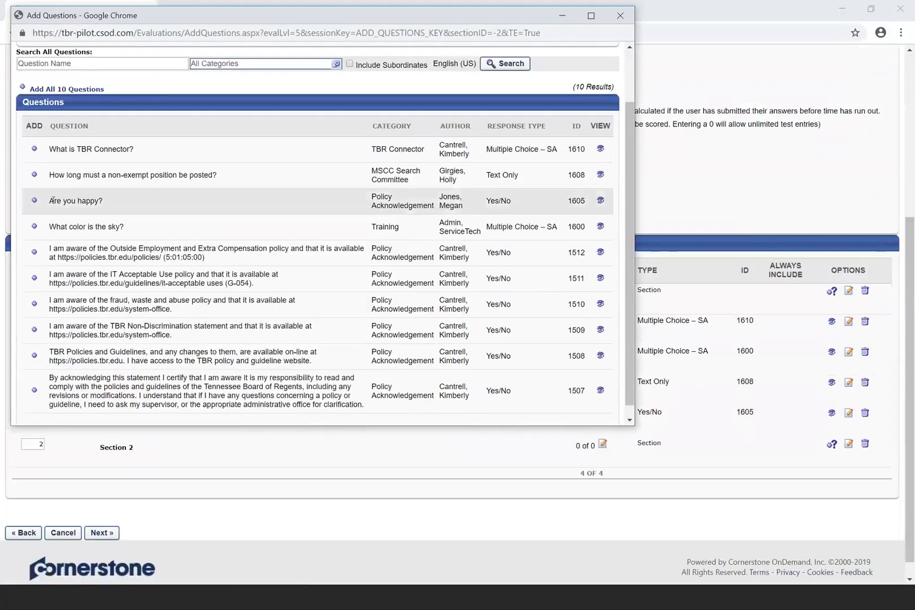
left_click(35, 253)
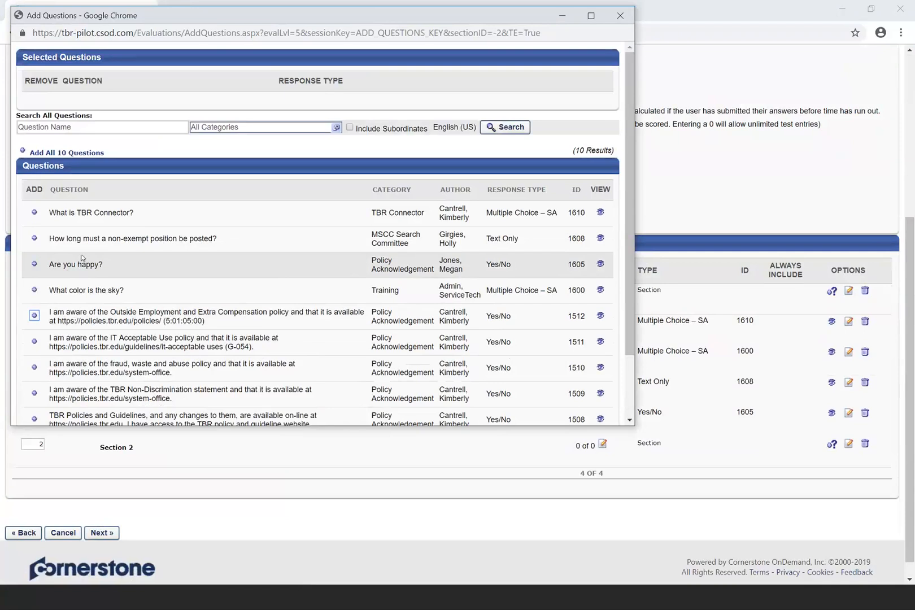
scroll(82, 261, "down", 2)
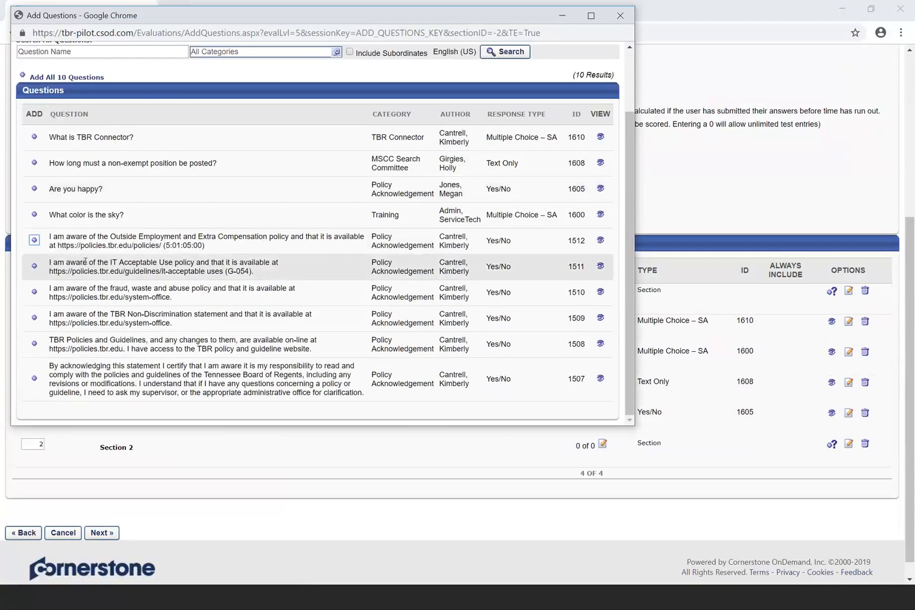
left_click(34, 240)
scroll(43, 295, "down", 2)
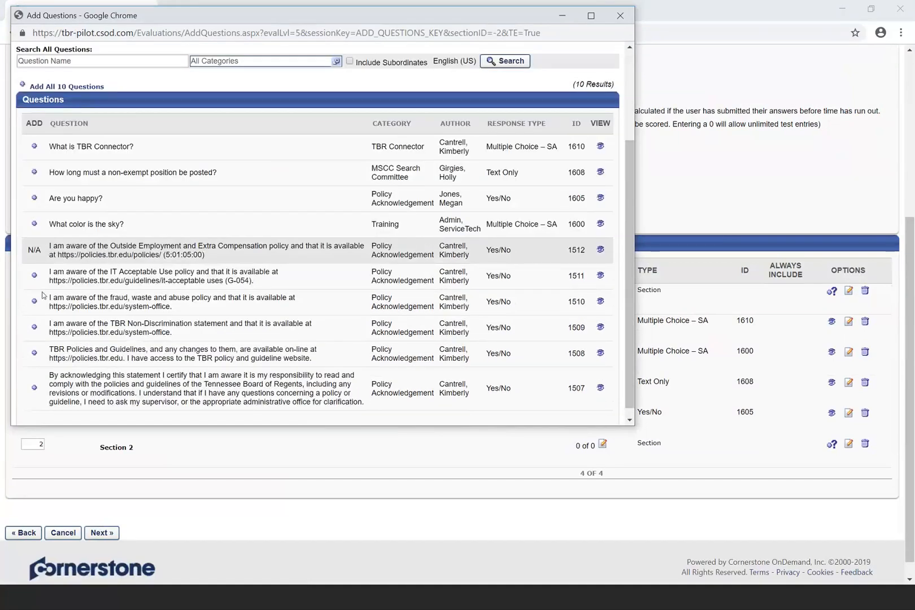
left_click(34, 331)
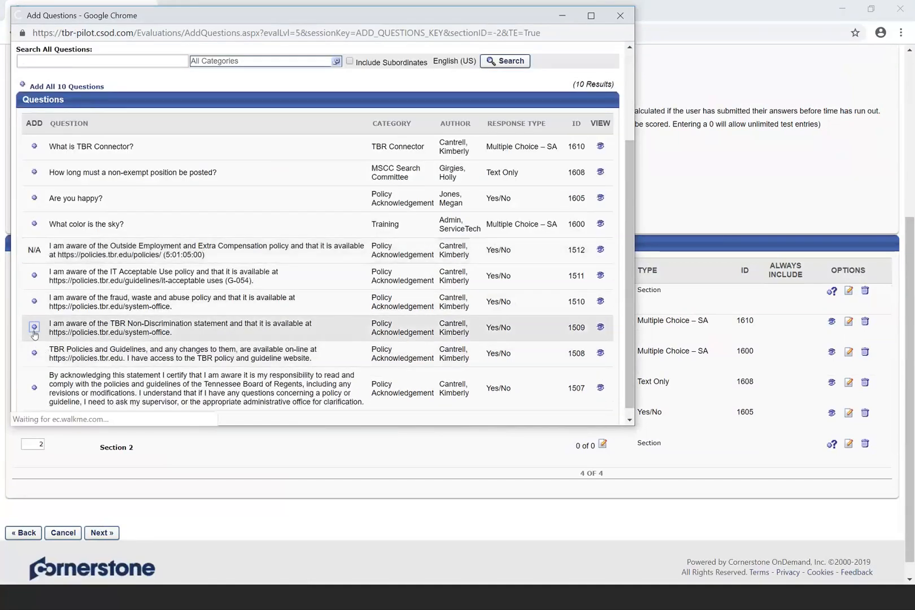
scroll(34, 310, "down", 2)
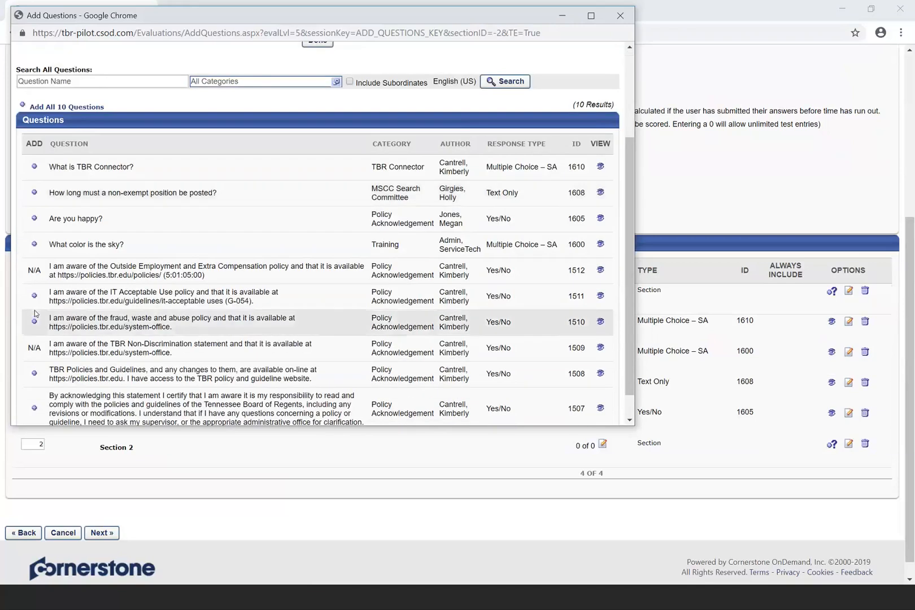
scroll(34, 310, "down", 1)
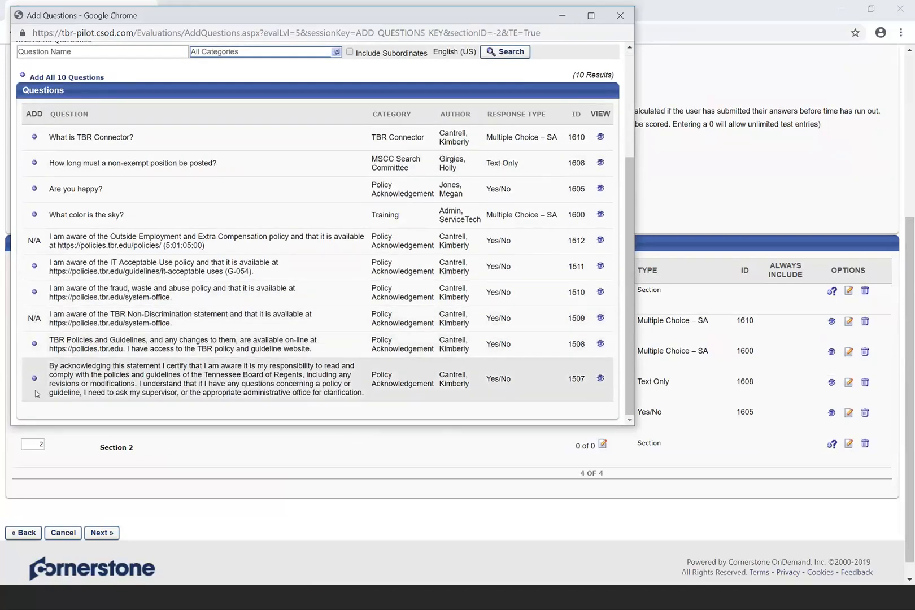
left_click(34, 344)
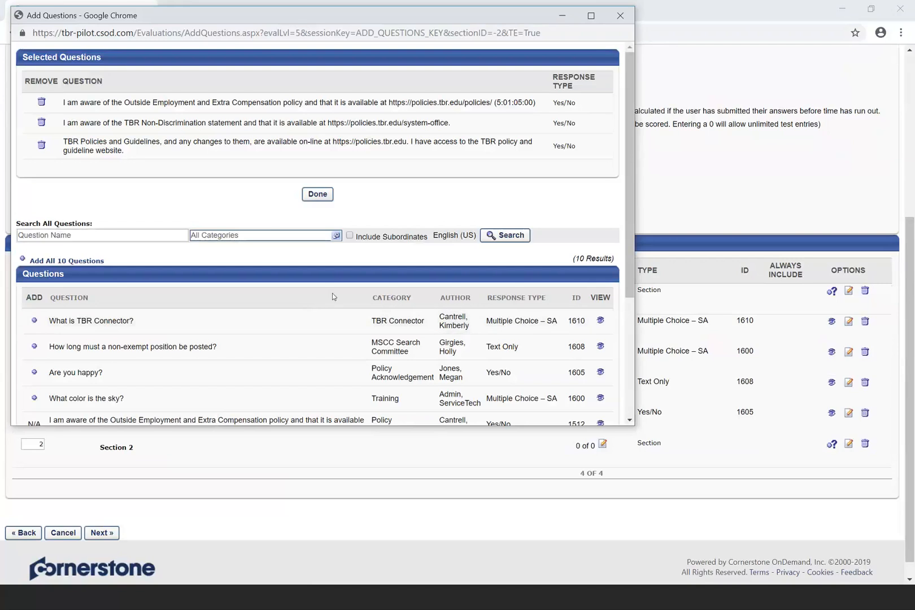
left_click(325, 196)
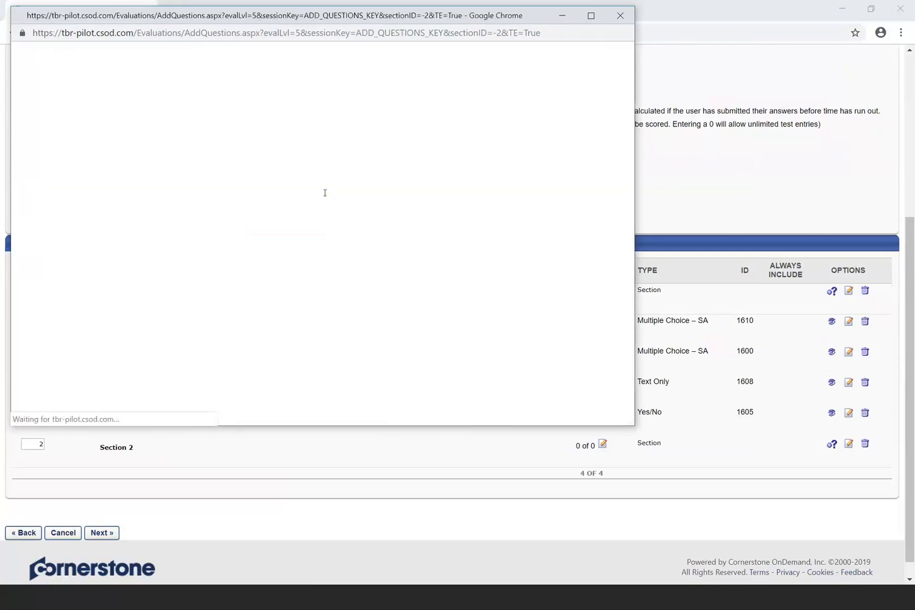
Reorder the Test - Section 1 questions: sky color 1, non-exempt position posting 2, "Are you happy?" 3, TBR Connector 4.
scroll(293, 286, "down", 7)
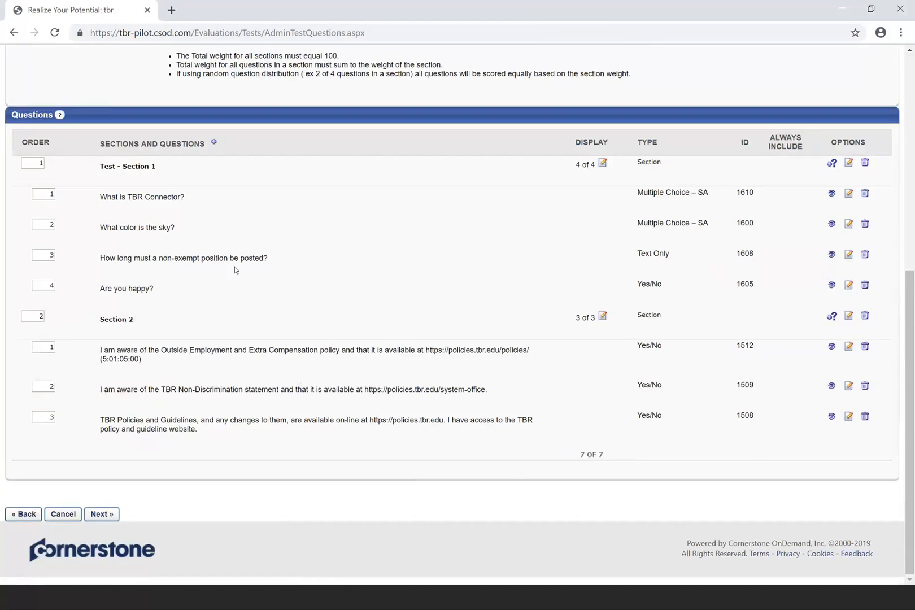
left_click(52, 195)
left_click(48, 224)
left_click_drag(47, 222, 58, 224)
type("1")
left_click_drag(48, 255, 56, 255)
type("2")
left_click_drag(47, 192, 55, 193)
type("4")
left_click_drag(47, 285, 55, 286)
type("3")
Reorder the Section 2 questions: TBR Non-Discrimination 1, TBR Policies and Guidelines 2, Outside Employment 3.
left_click(36, 347)
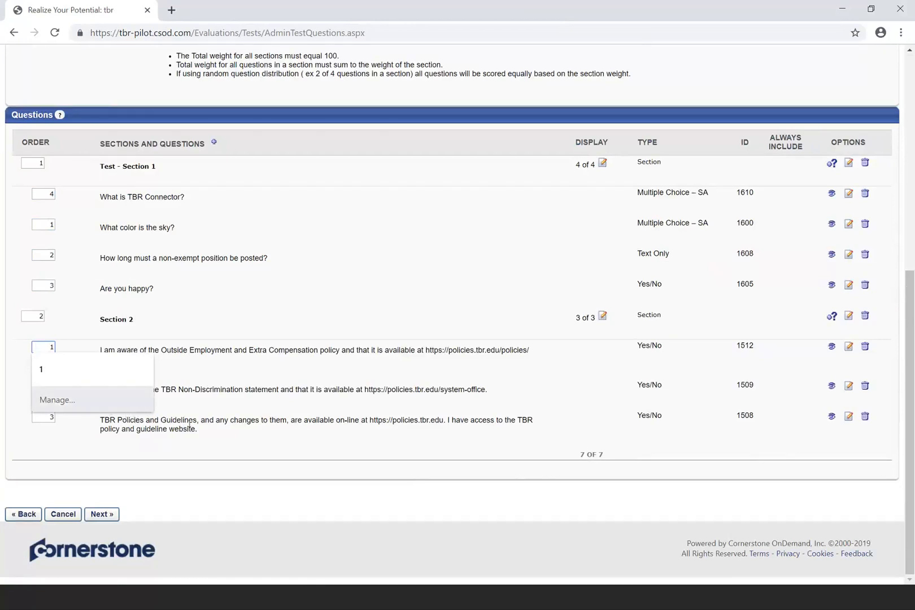
key("BackSpace")
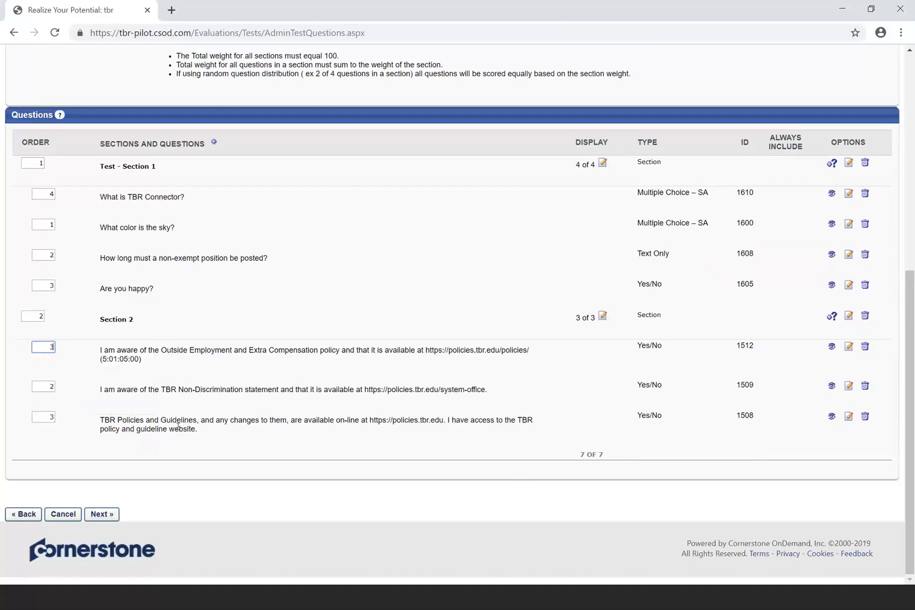
left_click(47, 389)
key("BackSpace")
type("1")
left_click(46, 421)
type("2")
left_click(685, 97)
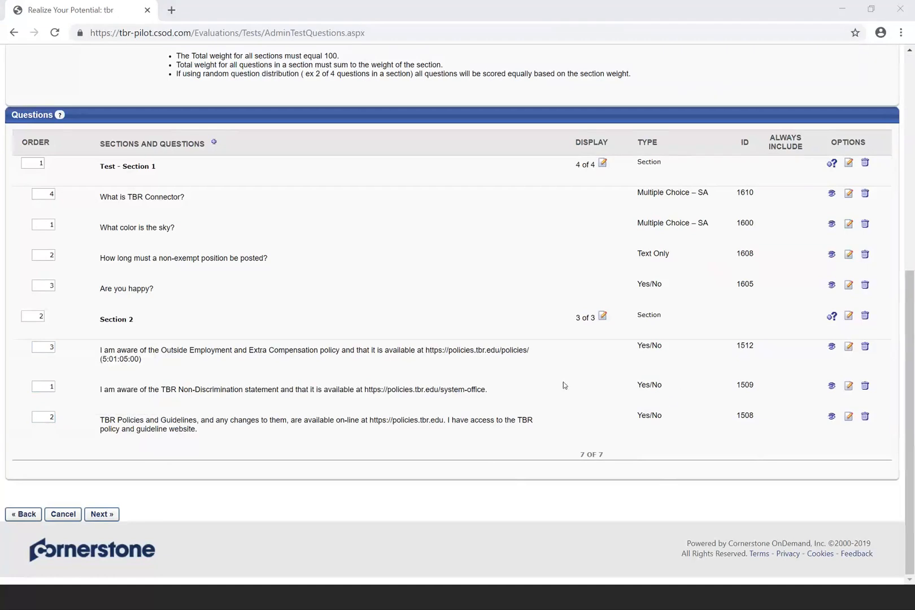
Proceed to the test's availability settings and choose Institution as the criterion.
left_click(110, 517)
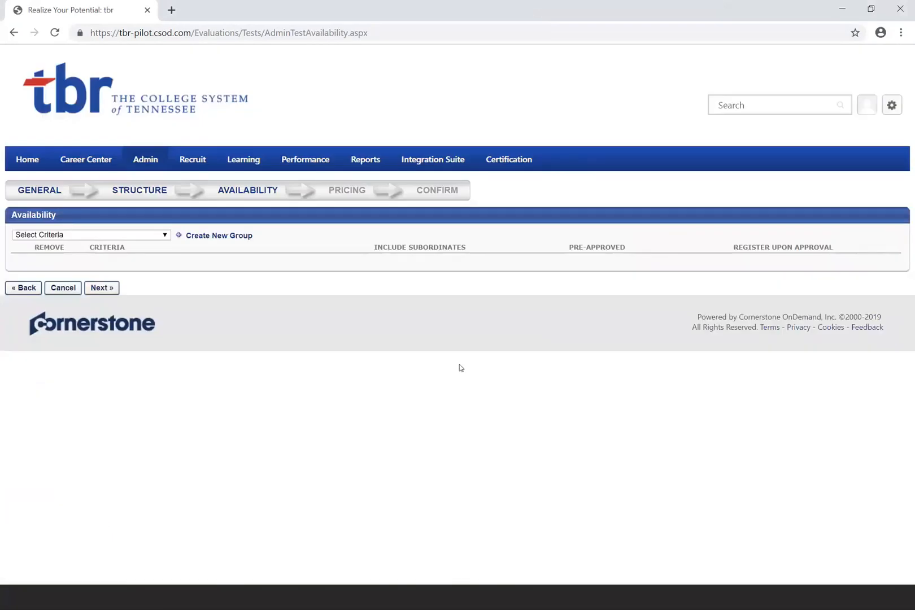
left_click(169, 236)
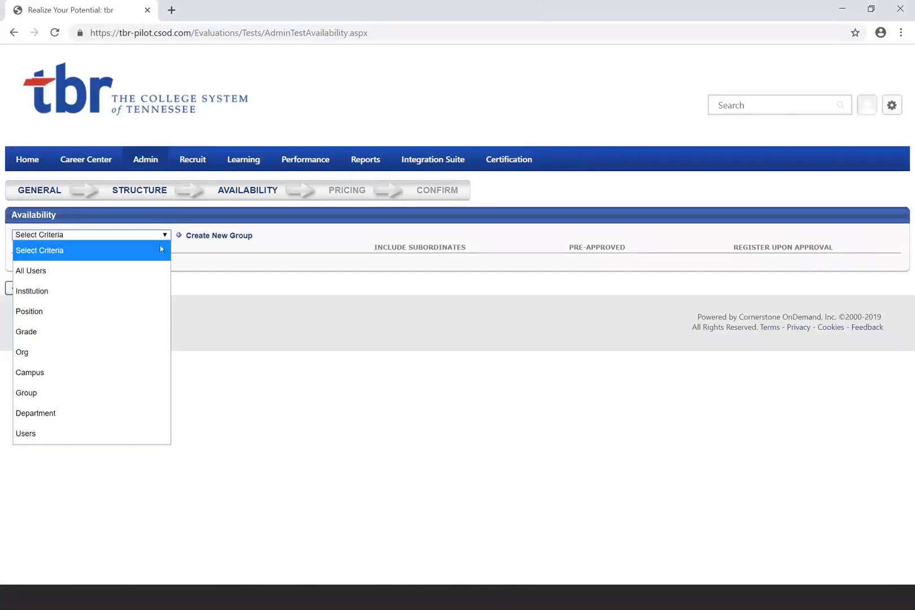
left_click(153, 290)
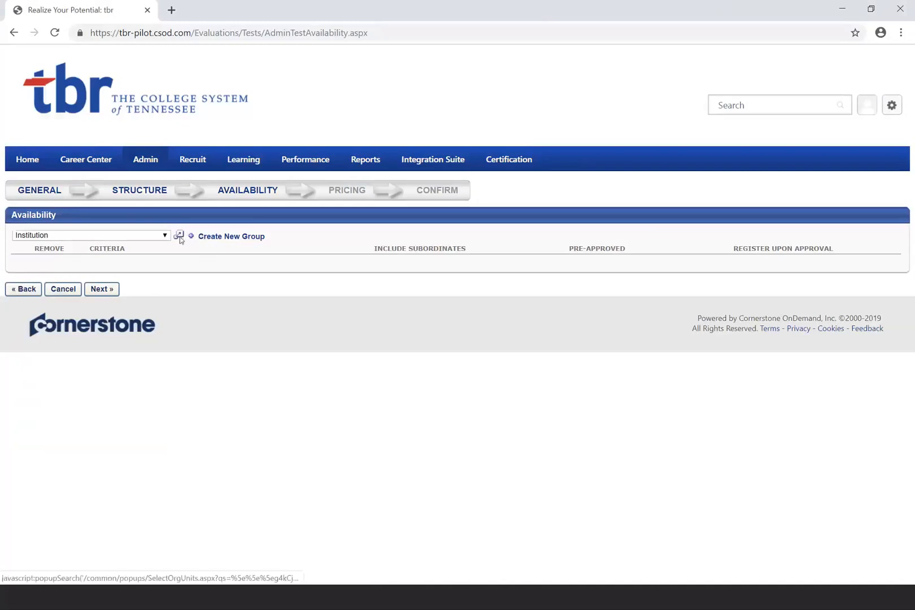
View the institutions listed under System Office in the institution selector without adding any.
left_click(179, 236)
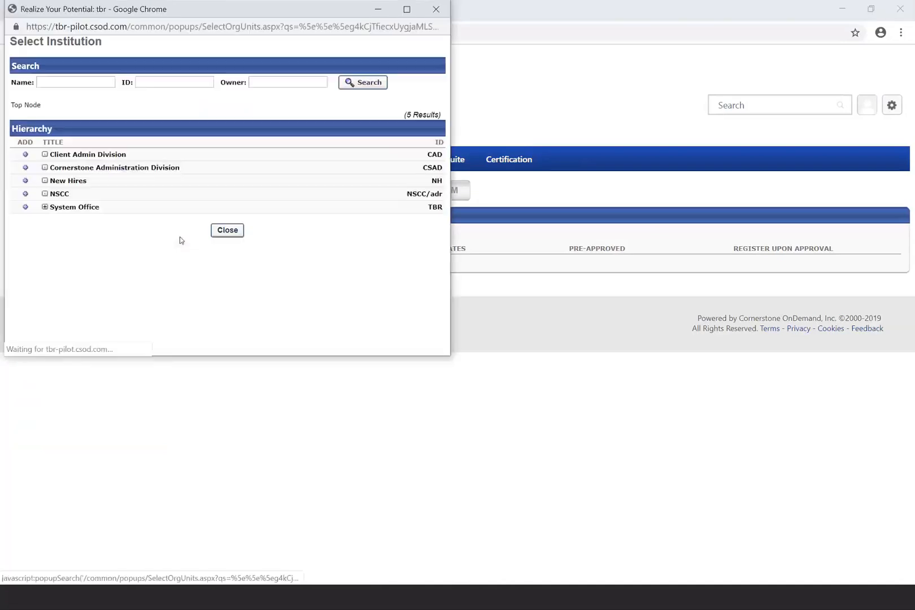
left_click(45, 207)
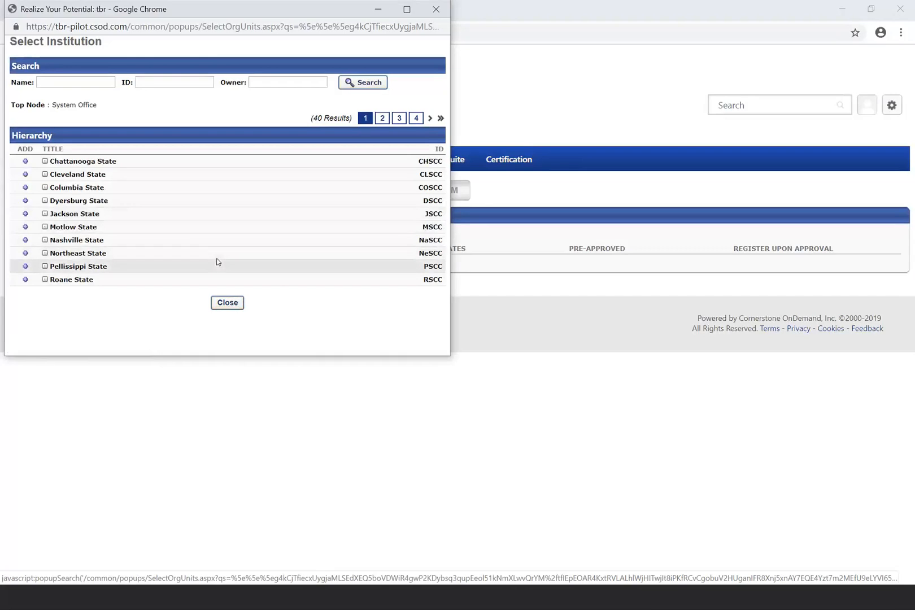
left_click(228, 301)
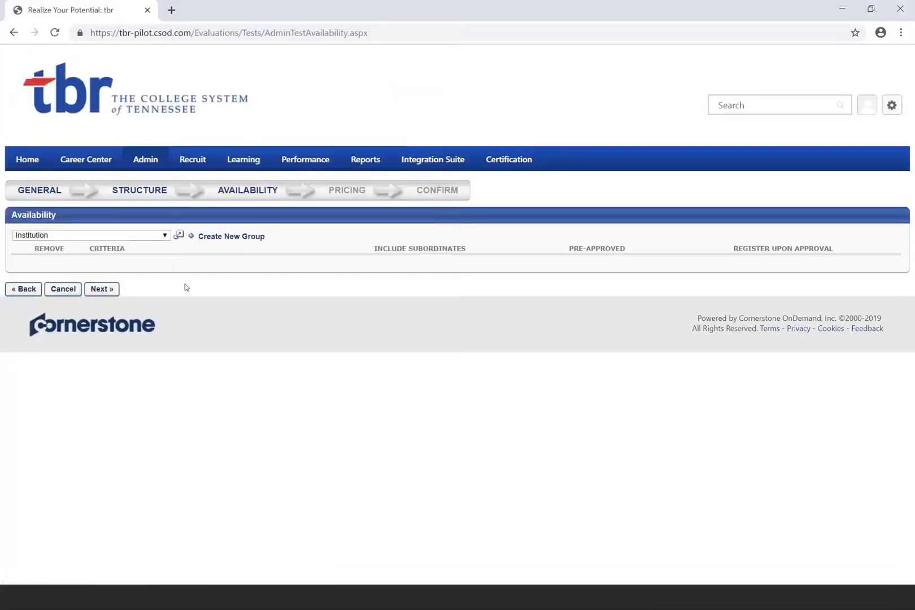
Make the test available to all users in the System Office (TBR) institution.
left_click(179, 236)
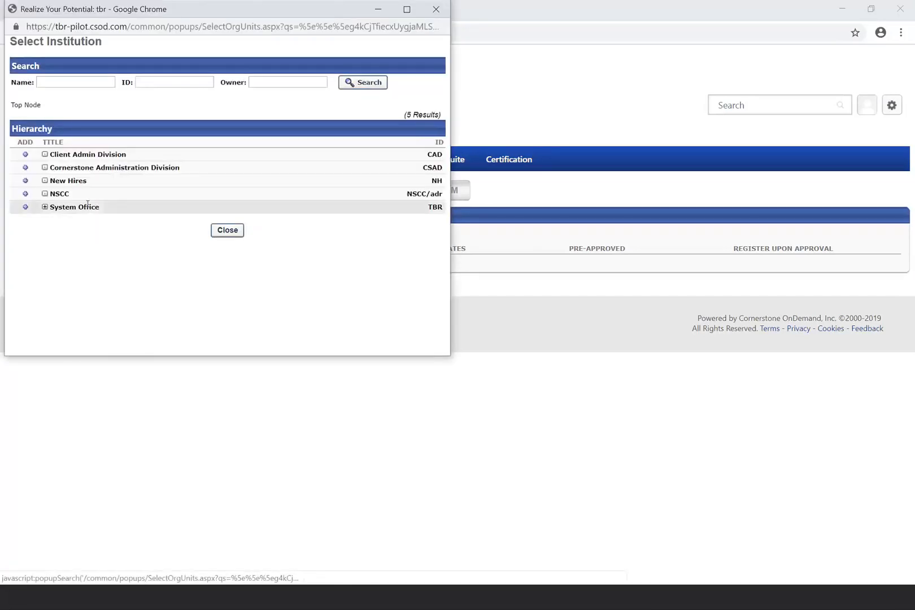
double_click(88, 207)
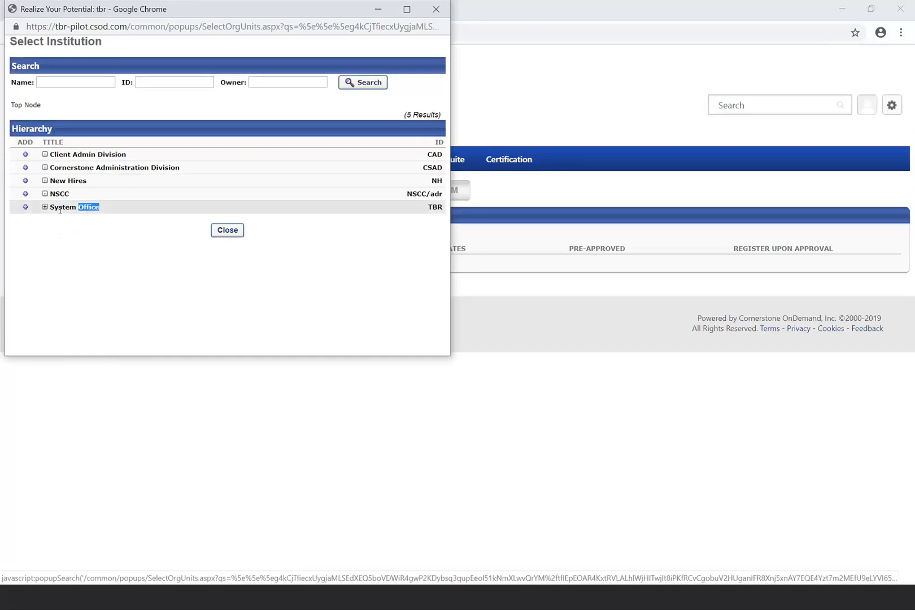
left_click(25, 207)
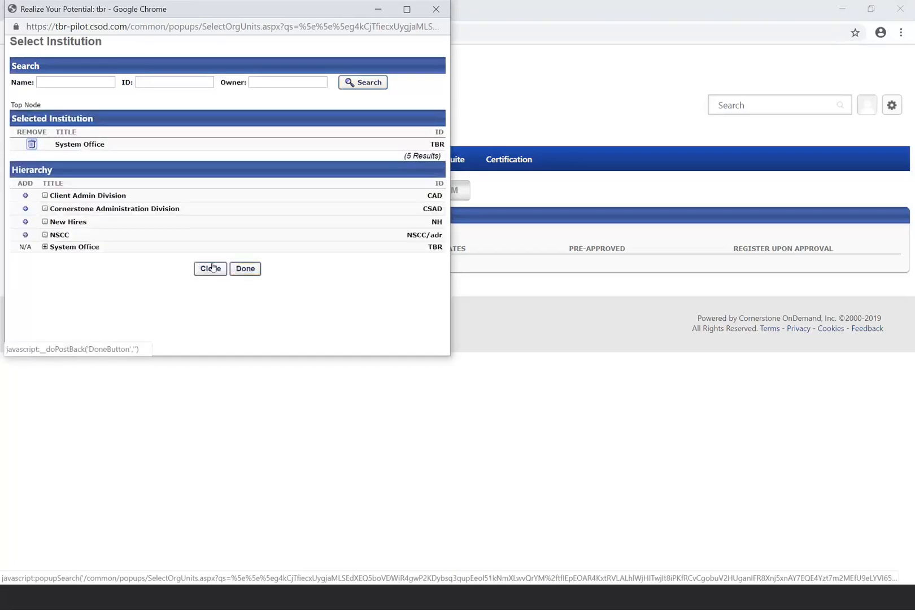
left_click(243, 271)
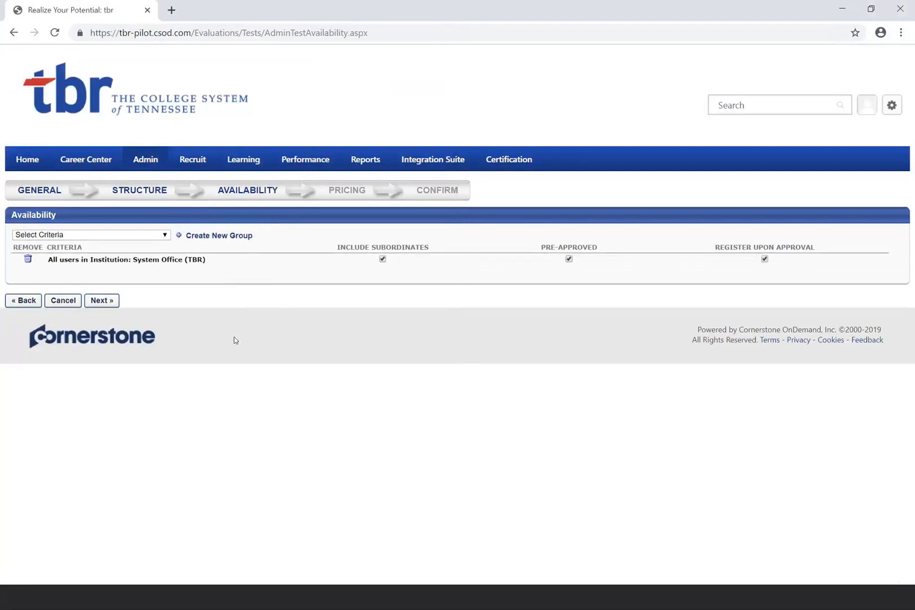
Keep the default pricing of $0.00 and finish creating the test from its review page.
left_click(89, 304)
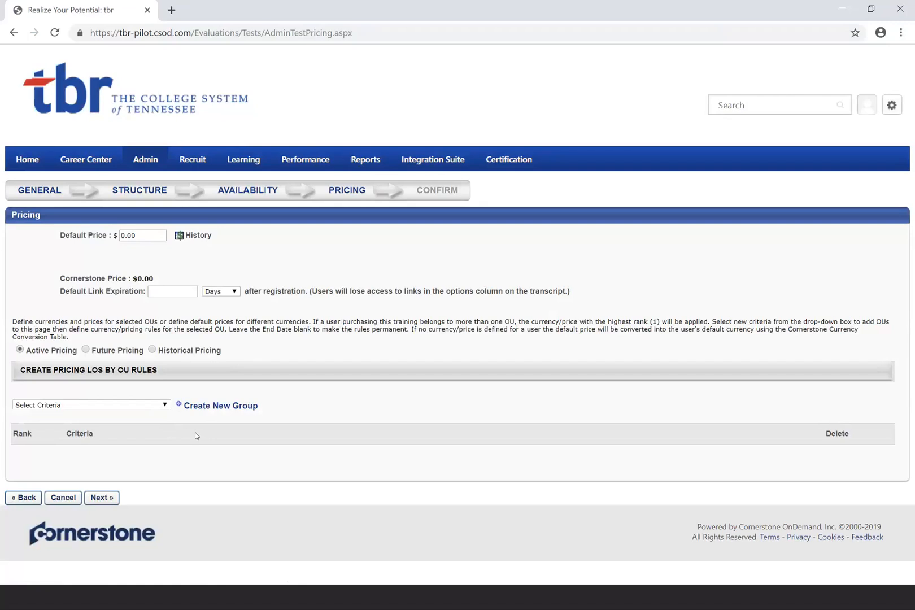
left_click(110, 501)
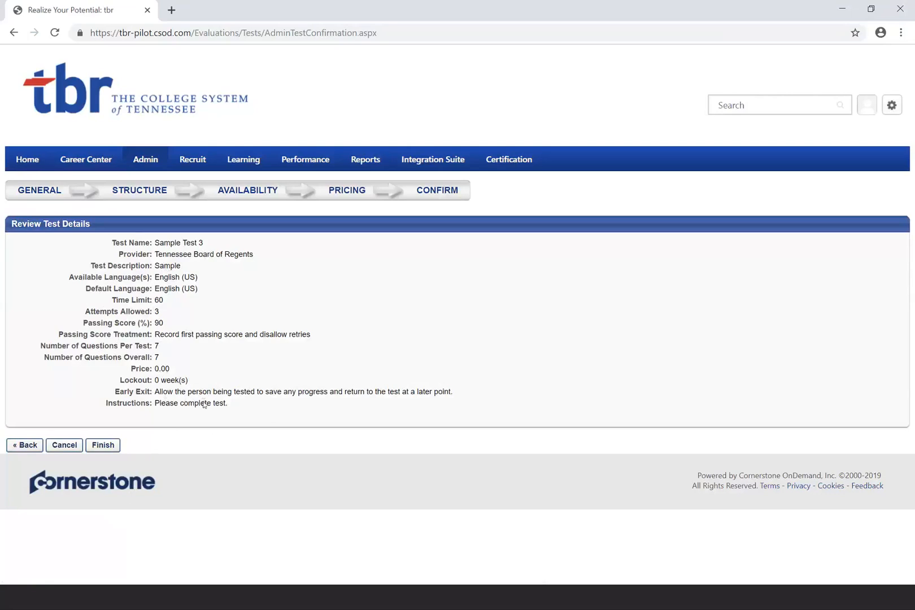
left_click(105, 447)
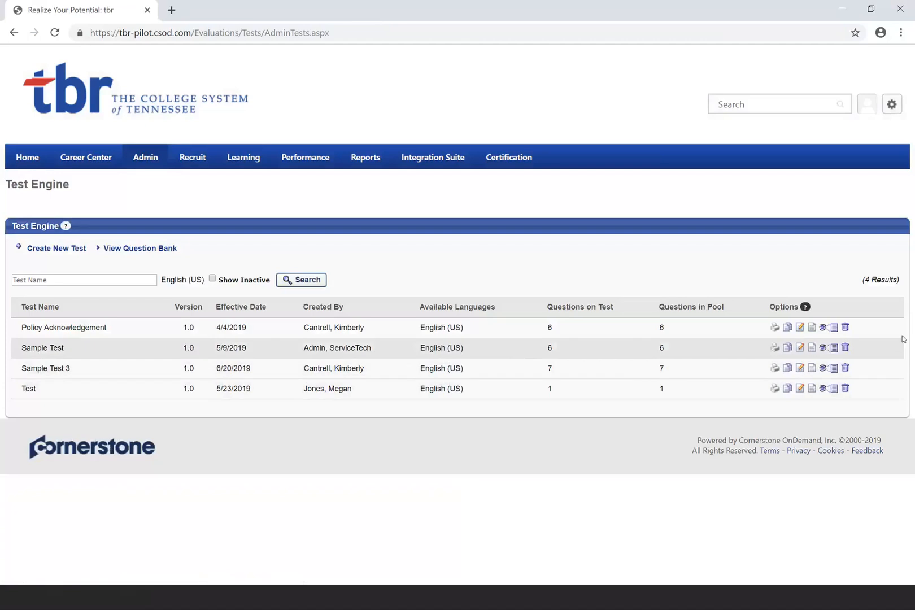
Review the saved general details of Sample Test 3 in read-only view, and return to the list of tests.
left_click(823, 368)
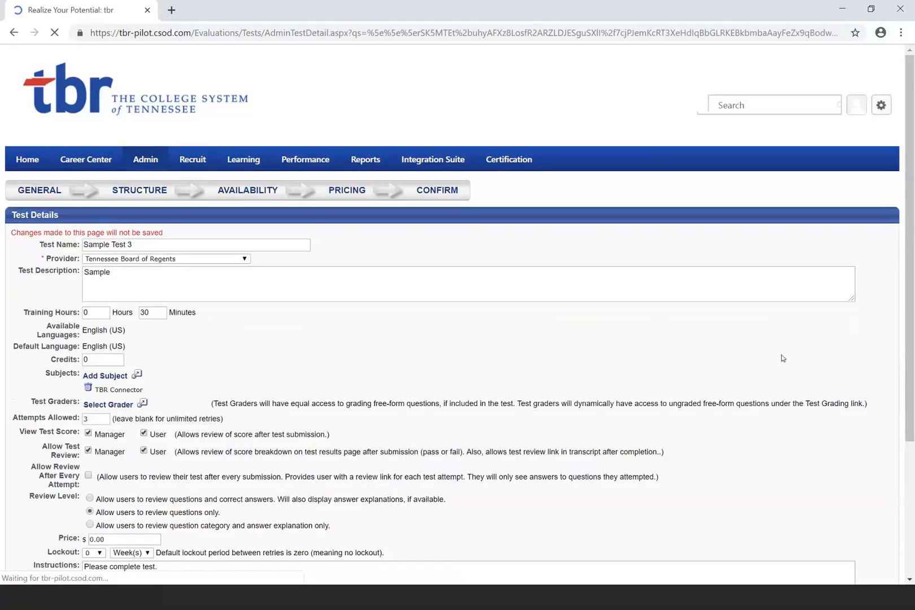
scroll(749, 351, "down", 3)
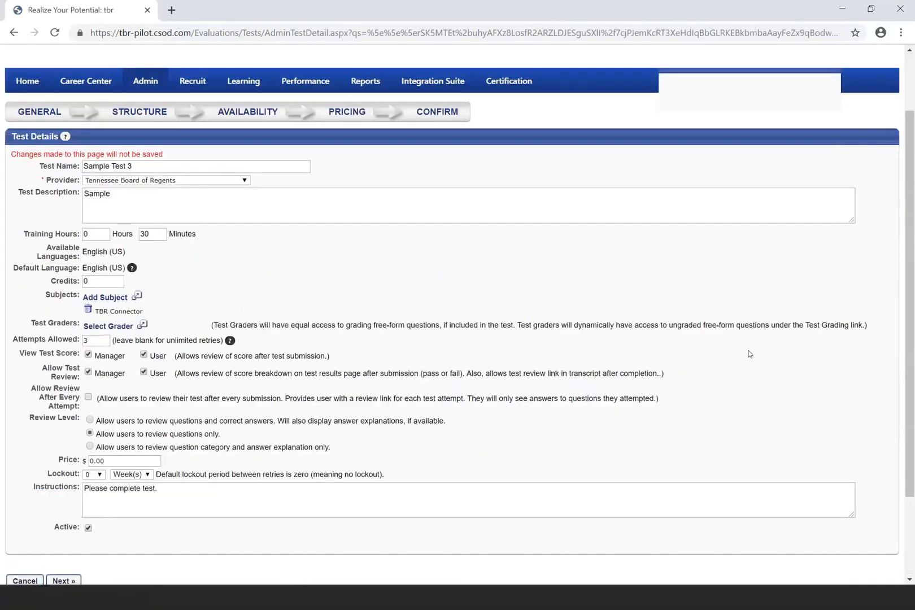
scroll(750, 354, "up", 1)
scroll(749, 354, "up", 1)
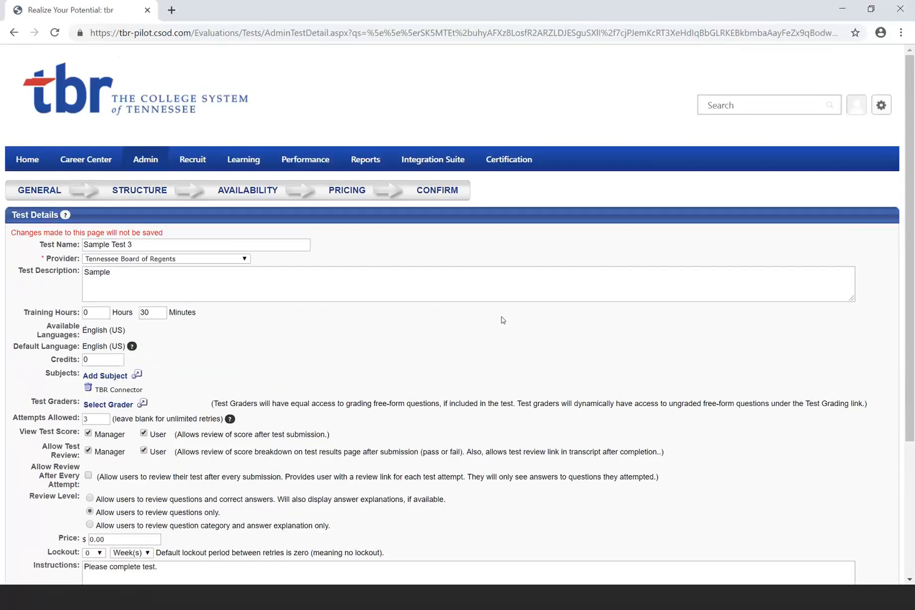
mouse_move(186, 164)
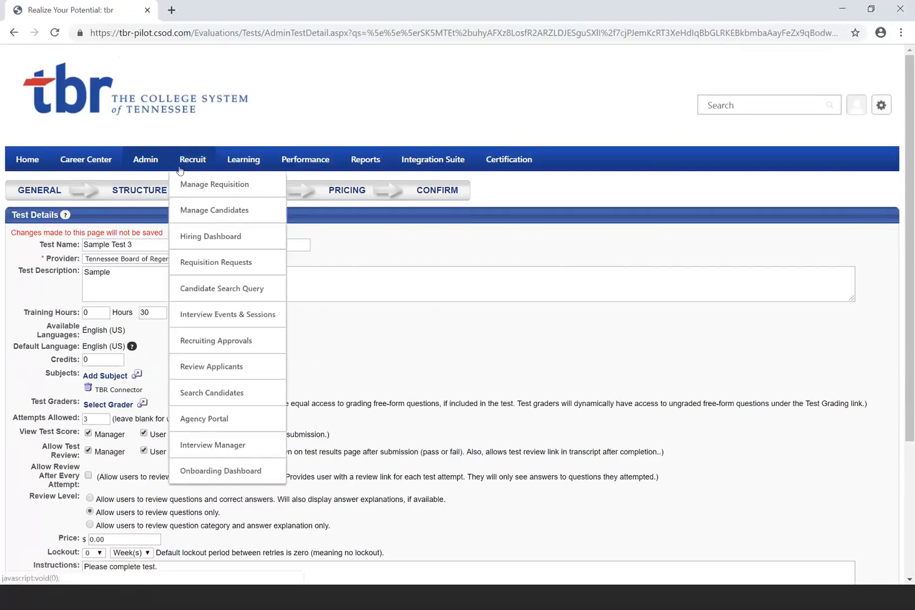
left_click(14, 32)
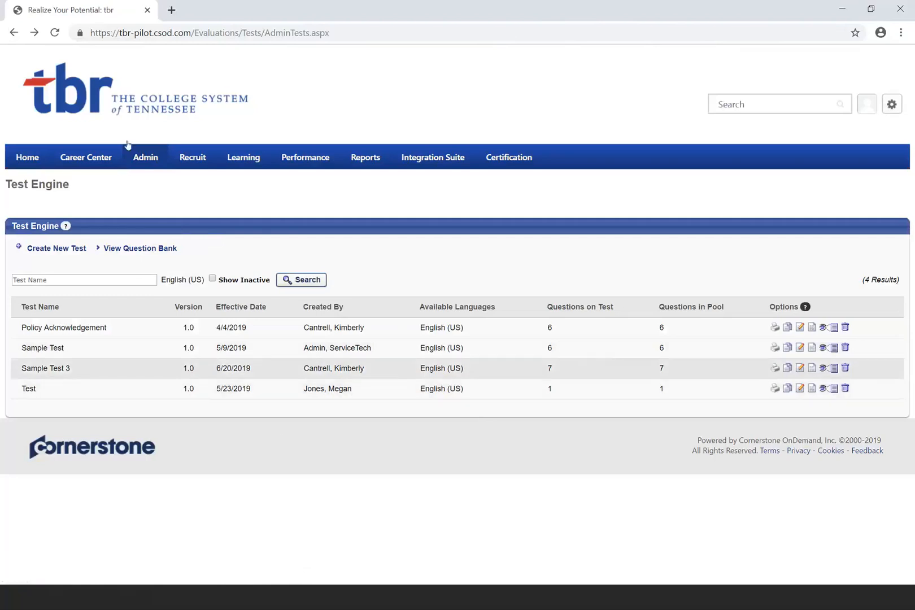
Open the Question Bank from the Learning/Catalog administration page.
mouse_move(139, 161)
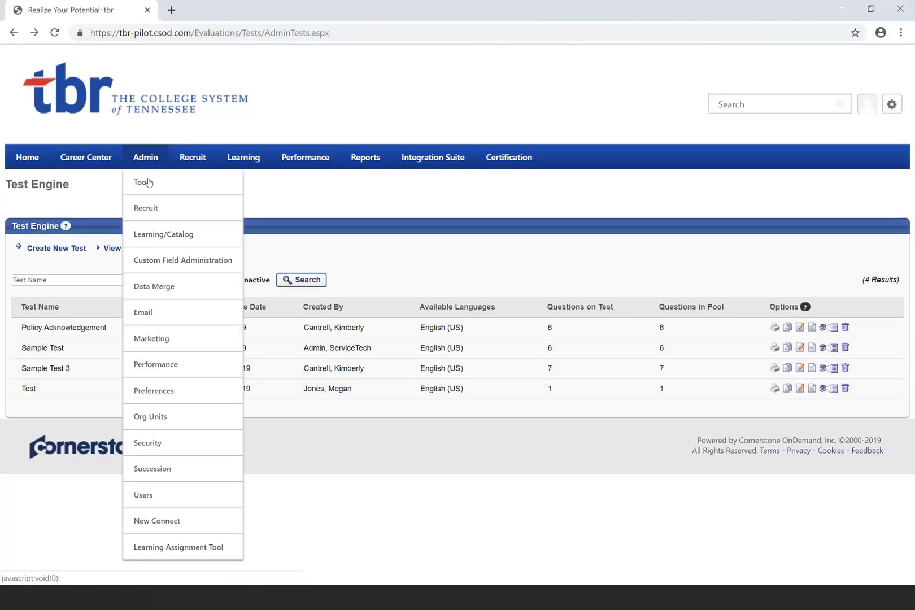
left_click(160, 233)
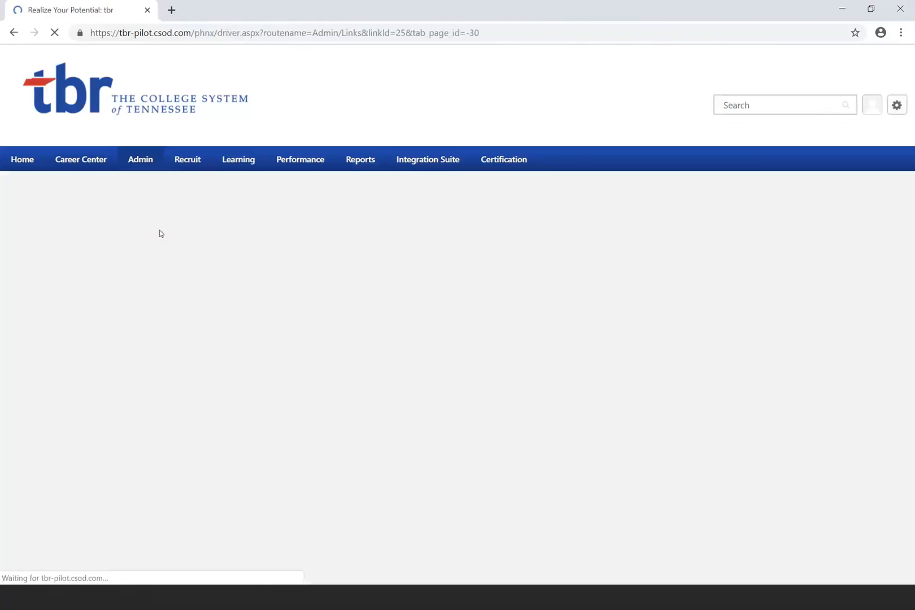
scroll(300, 314, "down", 5)
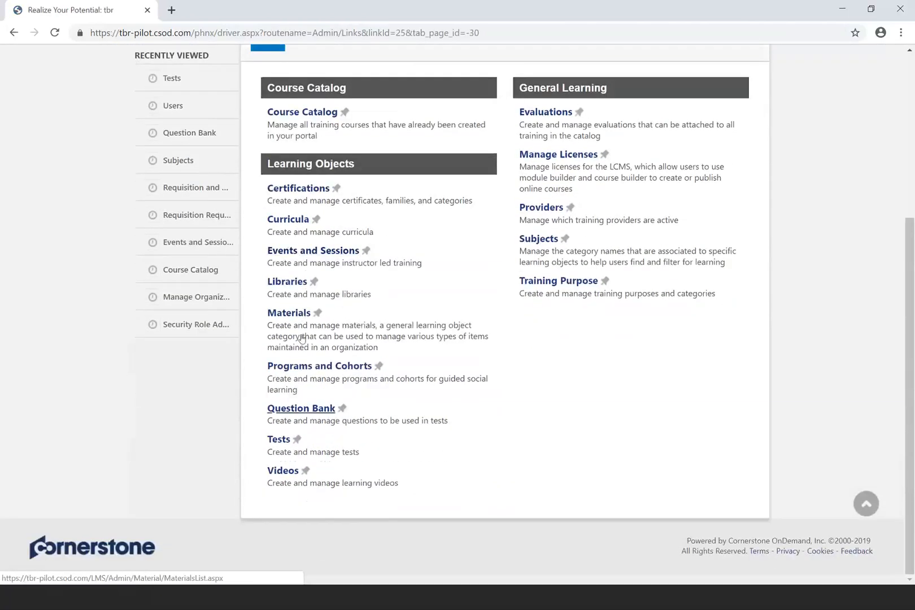
left_click(305, 411)
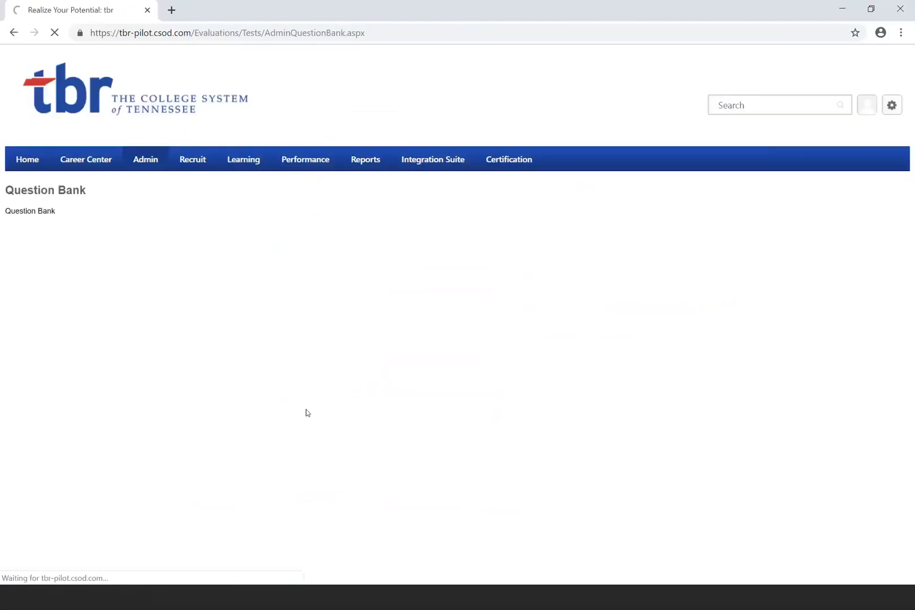
scroll(311, 395, "down", 1)
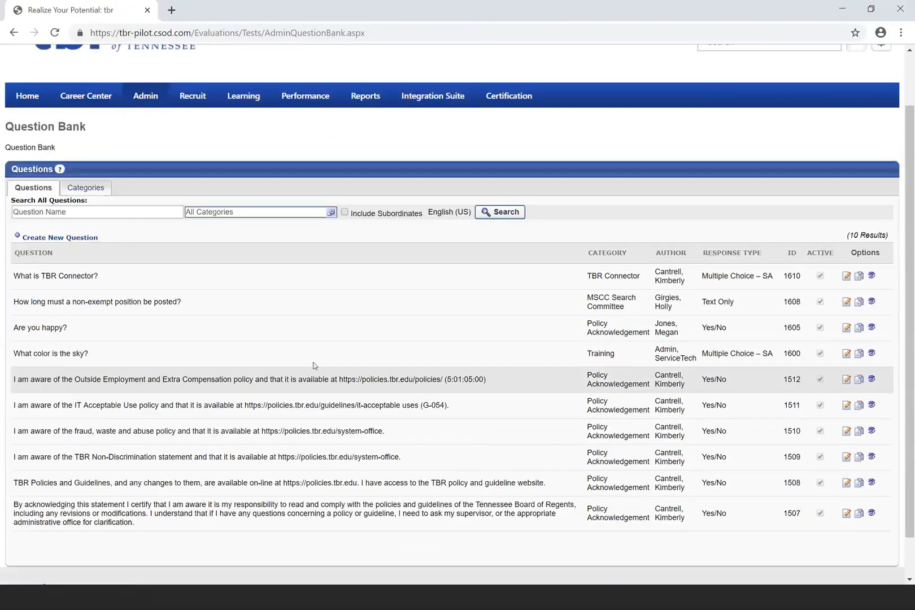
Start a new question reading "What color is the grass?" with the response type Multiple Choice/Multiple Answer.
left_click(52, 237)
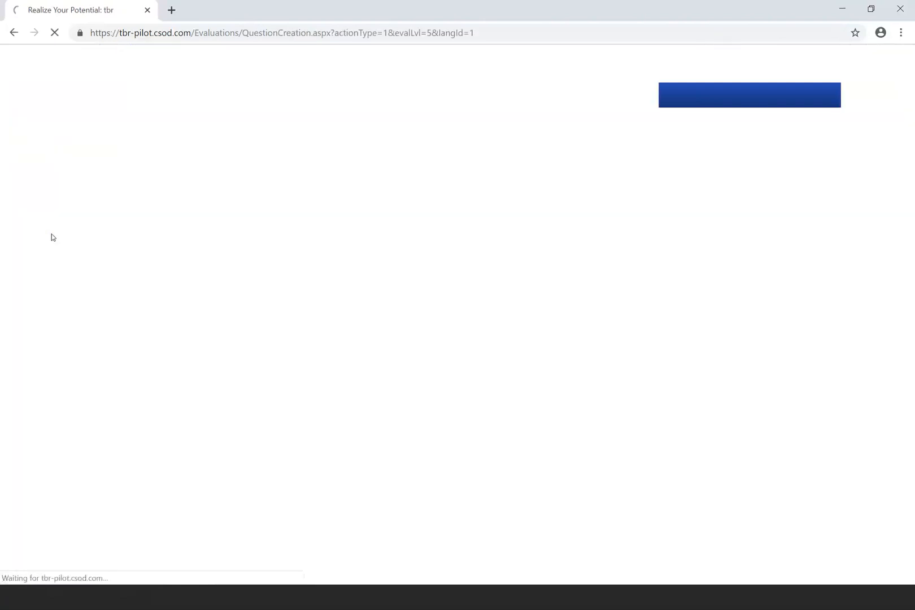
left_click(220, 260)
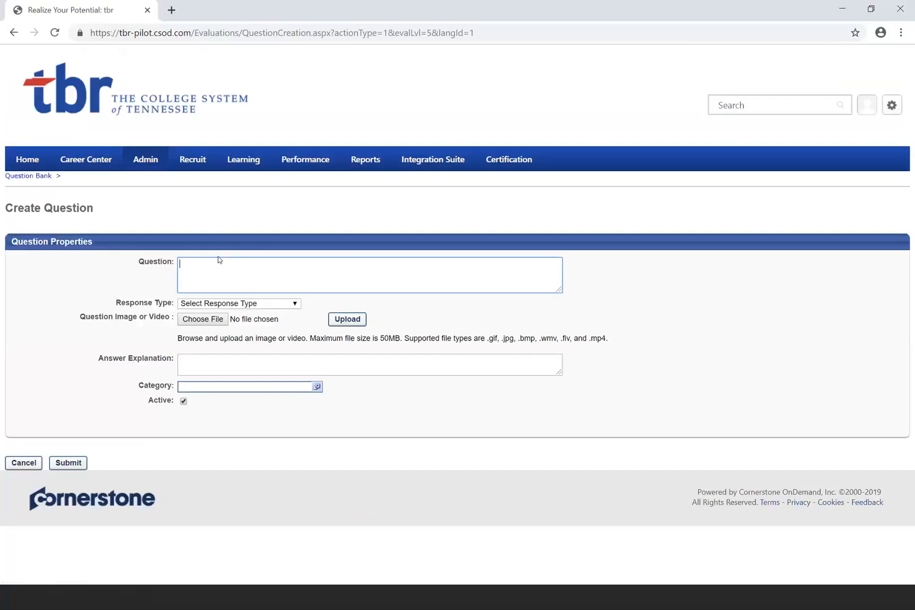
type("What color is the grass?")
left_click(293, 302)
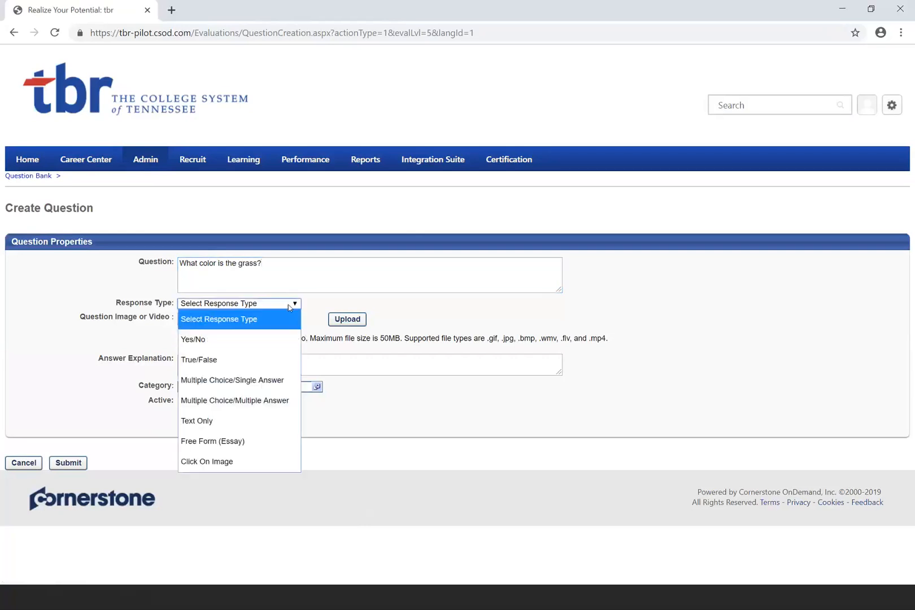
left_click(282, 398)
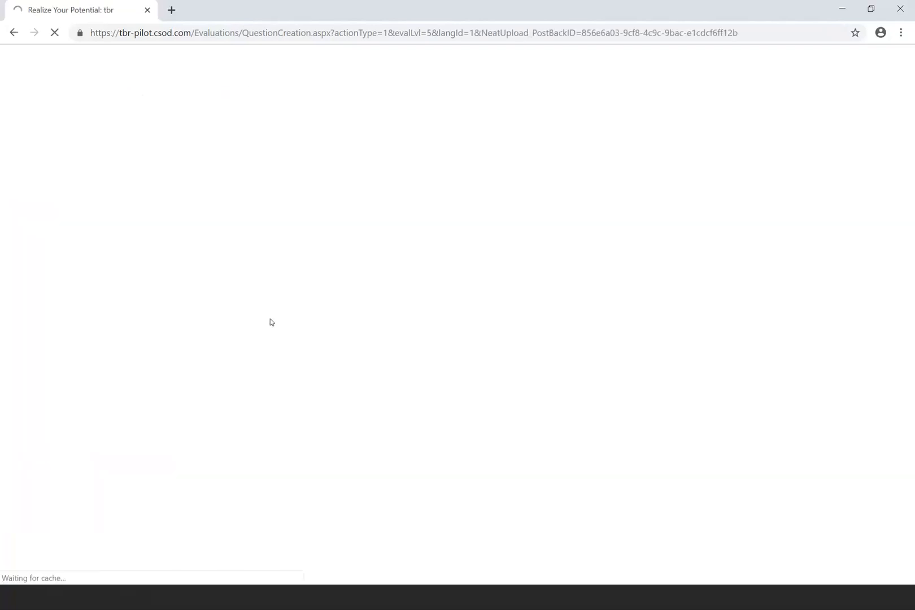
Include the 'None of the above' and 'All of the above' choices and set both to always display.
scroll(270, 318, "down", 1)
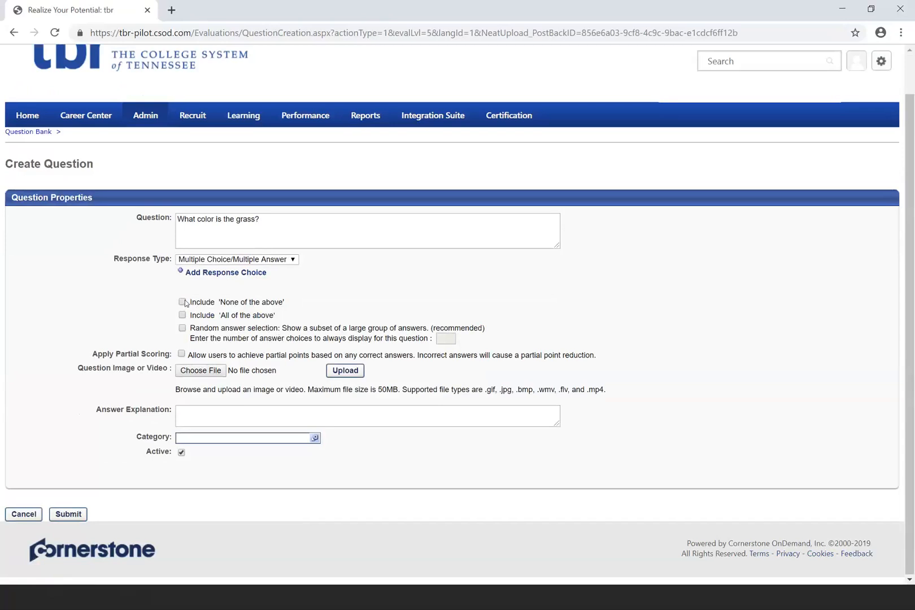
left_click(183, 302)
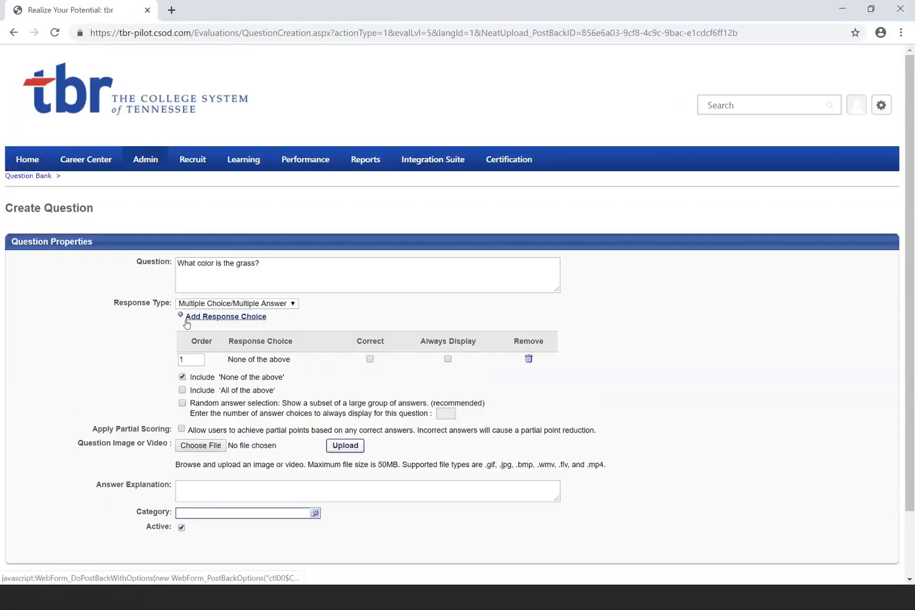
scroll(187, 324, "down", 1)
left_click(182, 327)
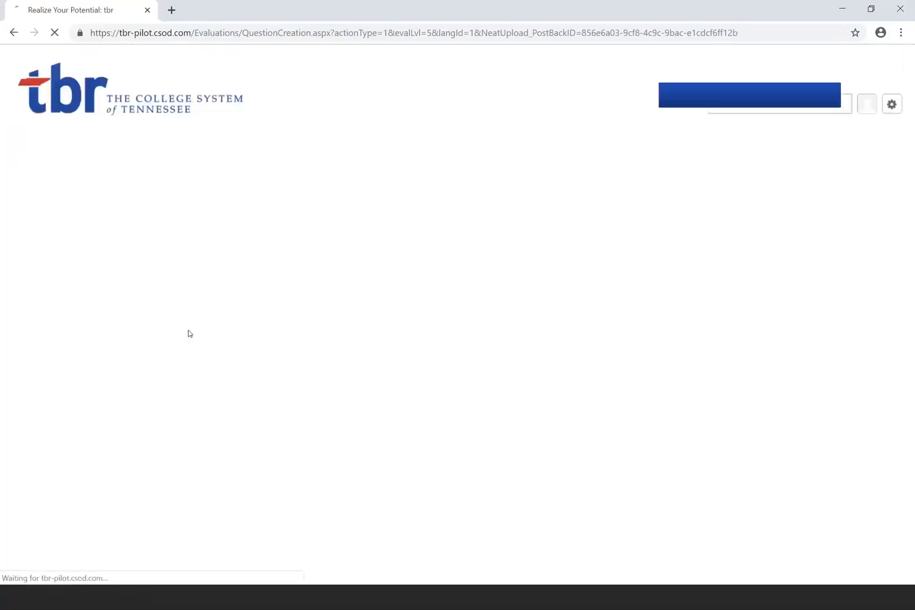
scroll(341, 372, "down", 2)
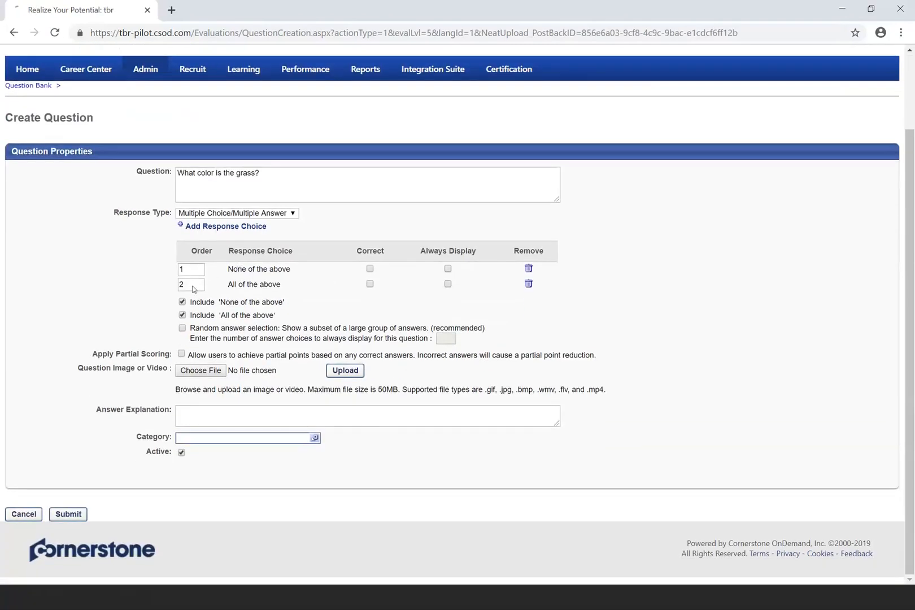
left_click(450, 270)
left_click(446, 284)
Add two response choices to the question, Green and Brown.
left_click(220, 227)
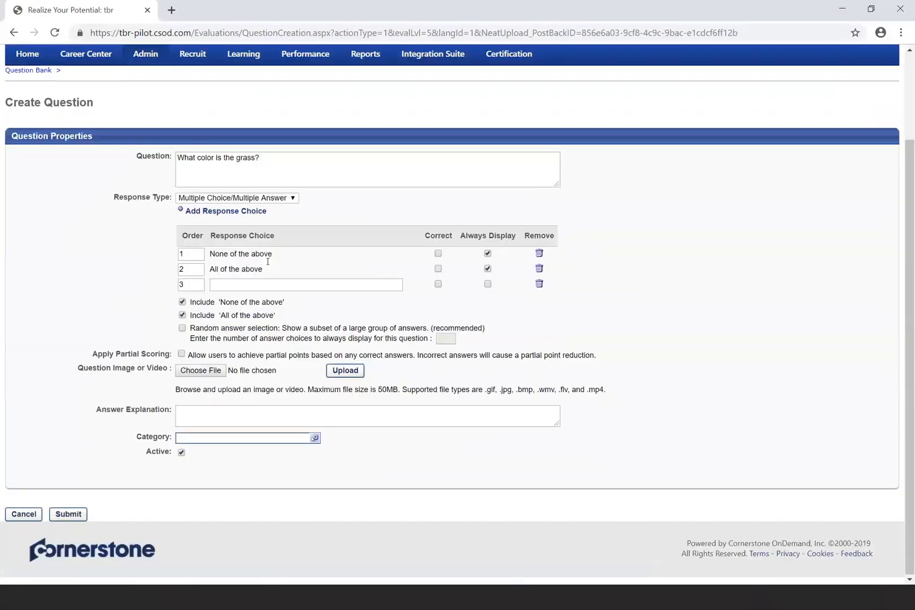
left_click(271, 283)
type("Green")
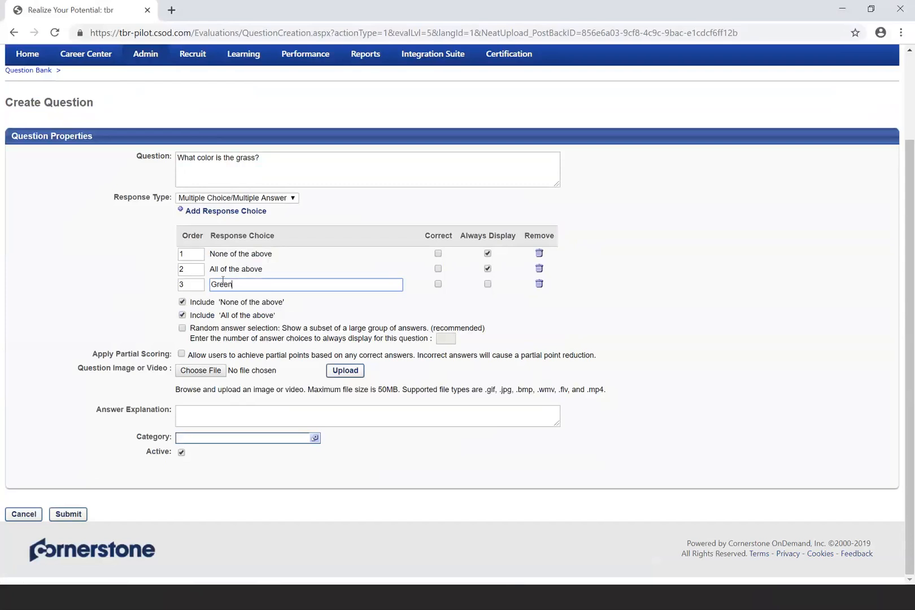
left_click(207, 211)
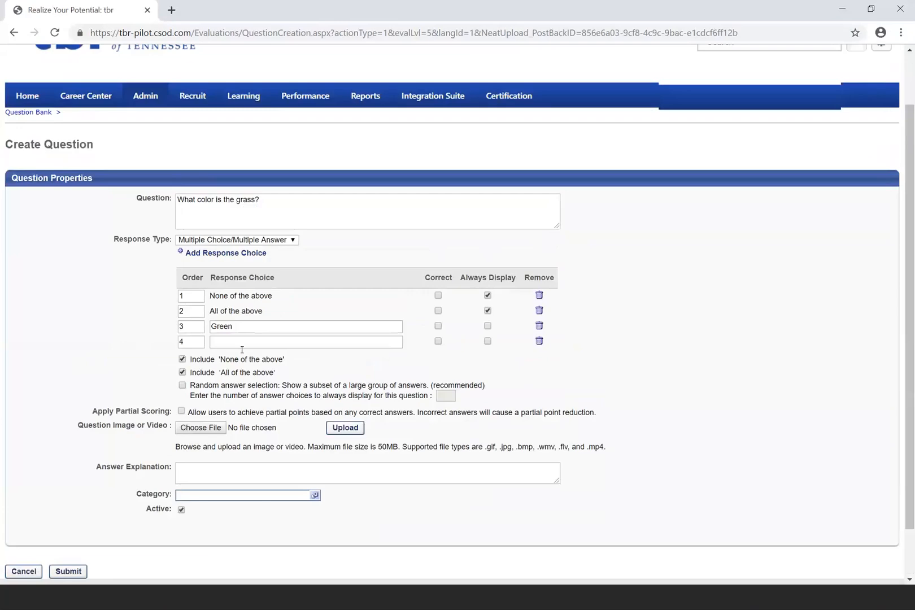
left_click(242, 343)
type("Bro")
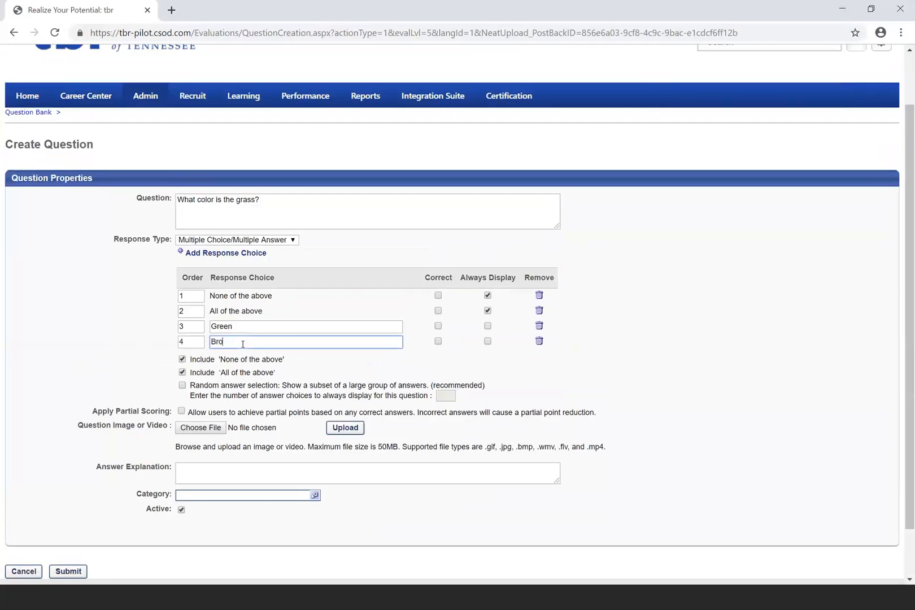
type("wn")
Set Green and Brown to always display, and mark Green as the correct answer.
scroll(249, 341, "down", 1)
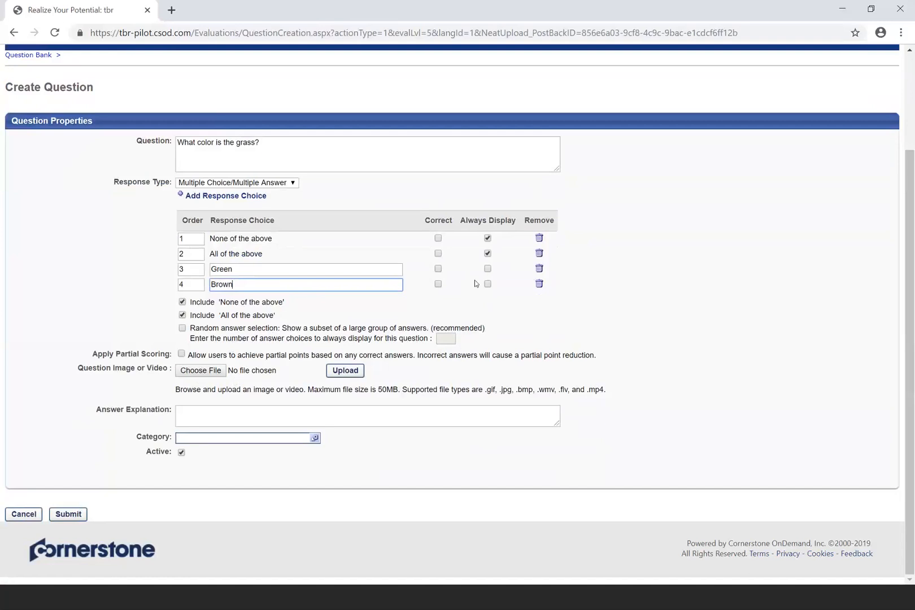
left_click(487, 269)
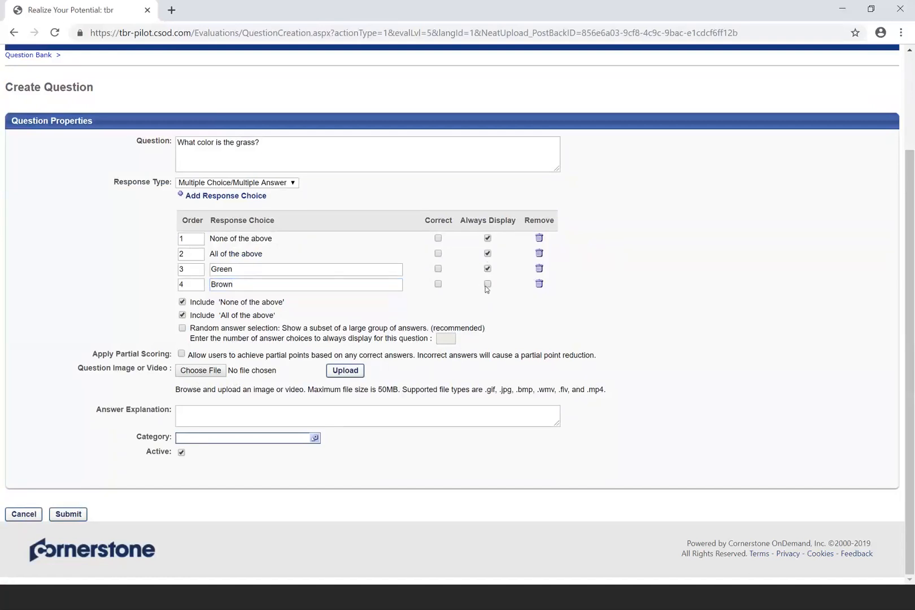
left_click(438, 269)
Enter the answer explanation "The grass is greener here." for the question.
left_click(260, 408)
type("The ")
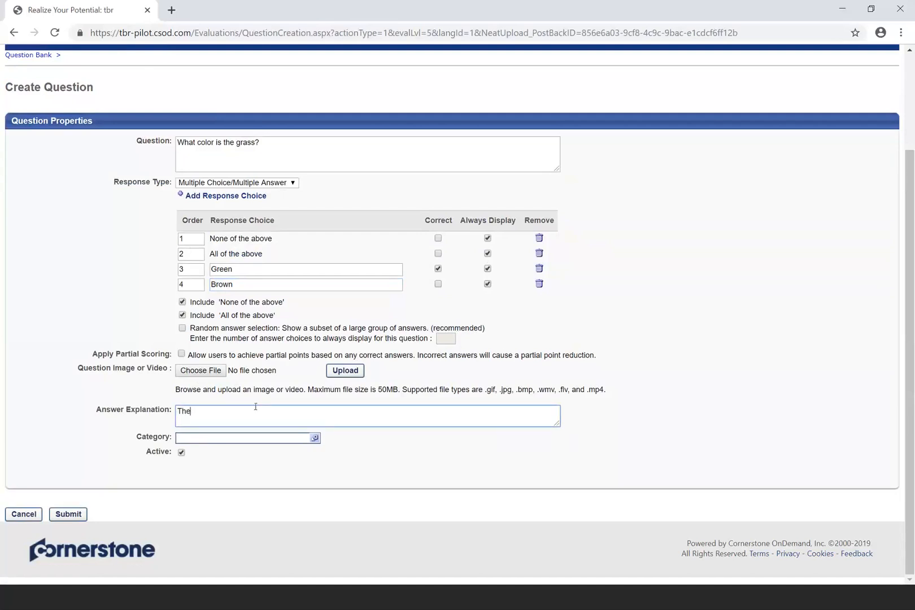
type("grass is greener here.")
Assign the question to the TBR category and submit it without attaching an image or video.
left_click(314, 439)
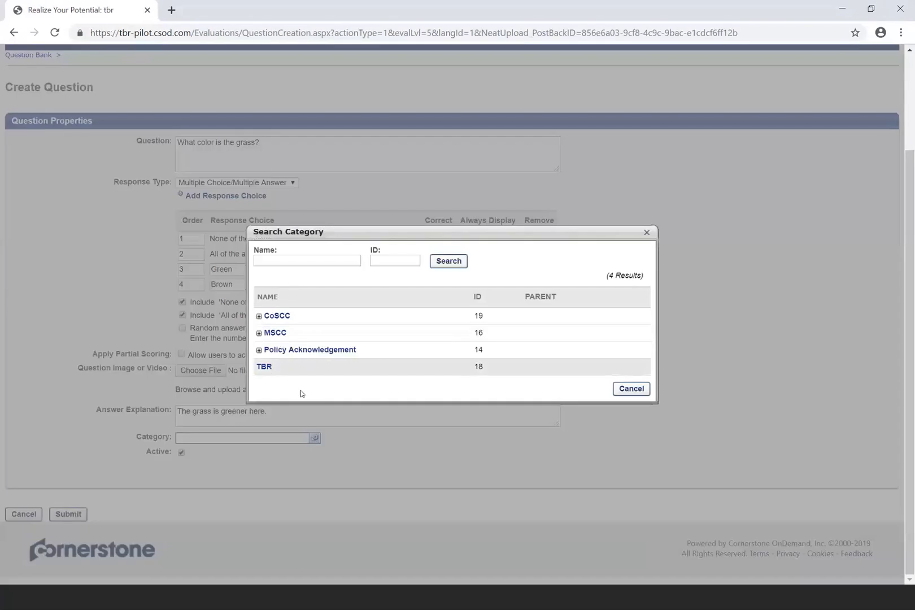
left_click(266, 369)
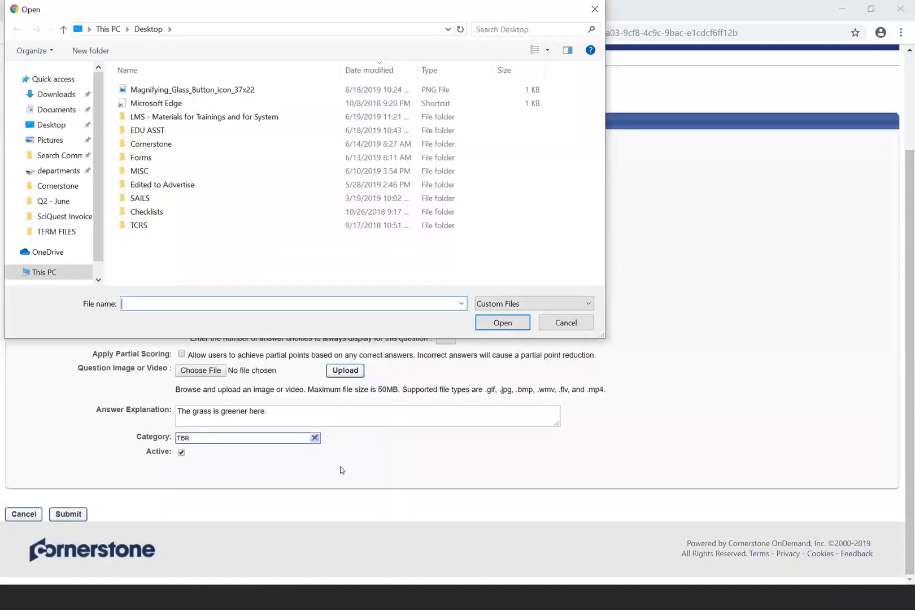
left_click(565, 323)
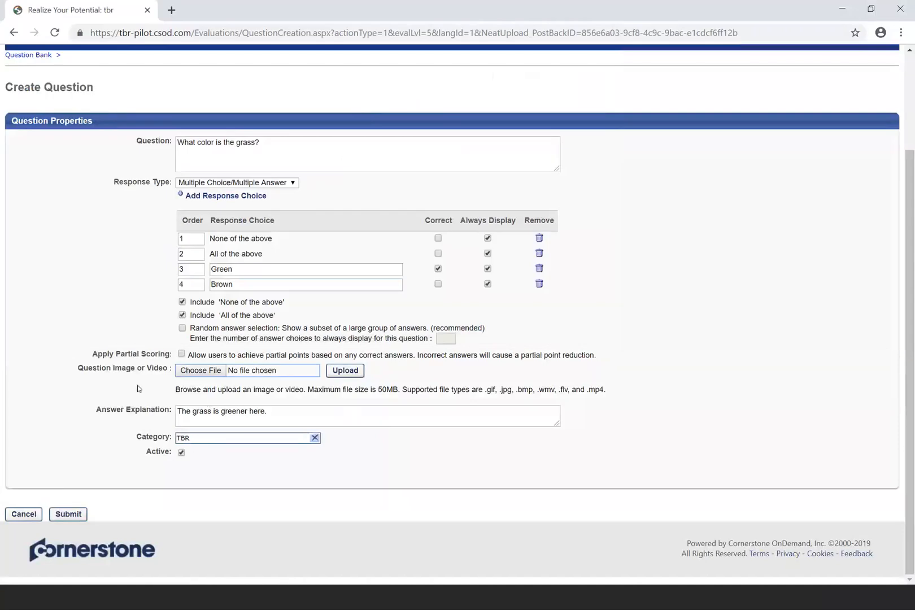
left_click(78, 514)
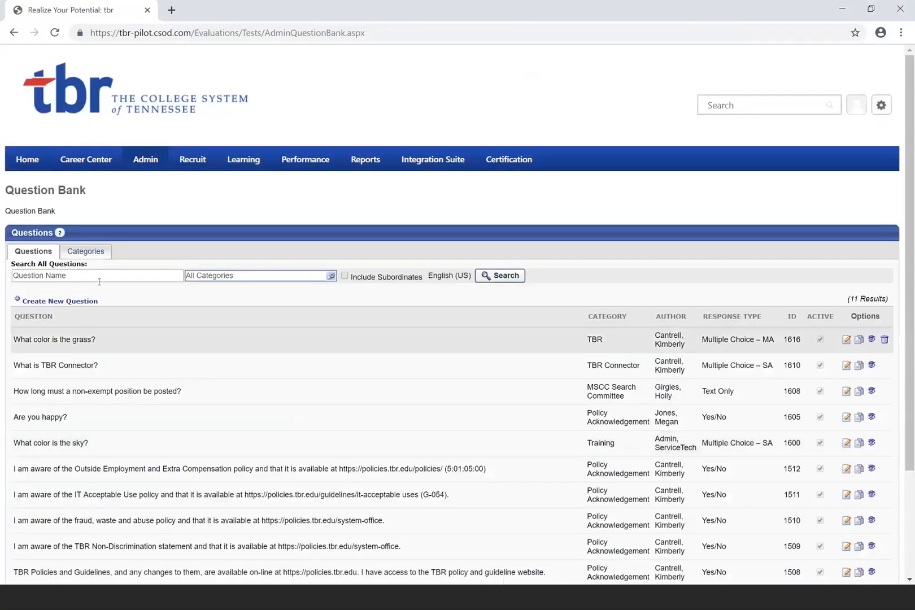
Open the question bank's categories, view the subcategories under CoSCC, and collapse the branch again.
left_click(91, 257)
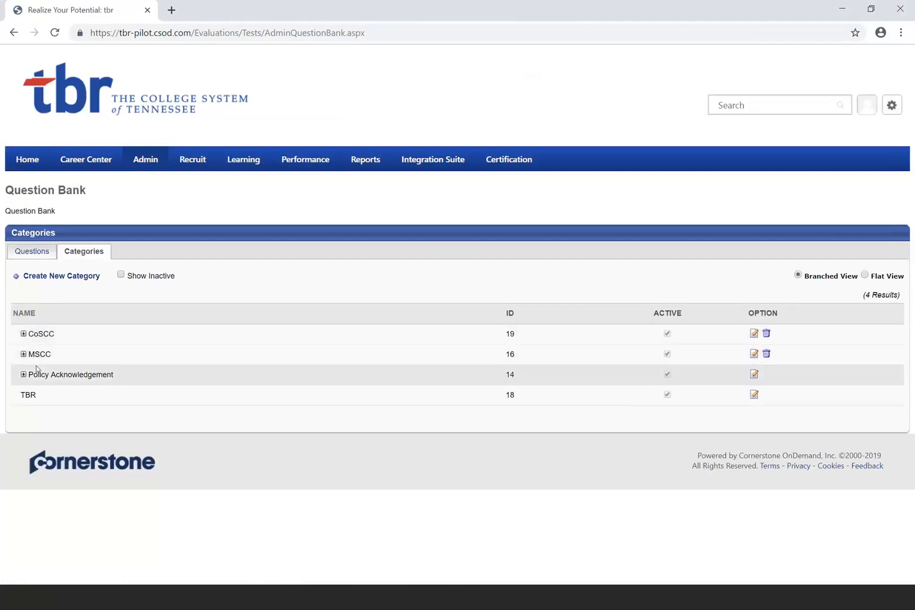
left_click(23, 334)
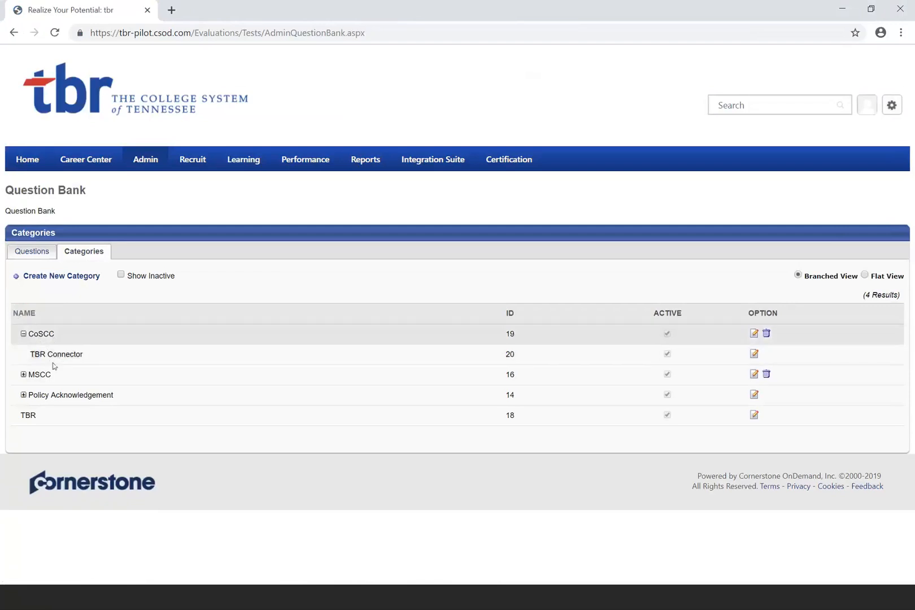
left_click(23, 333)
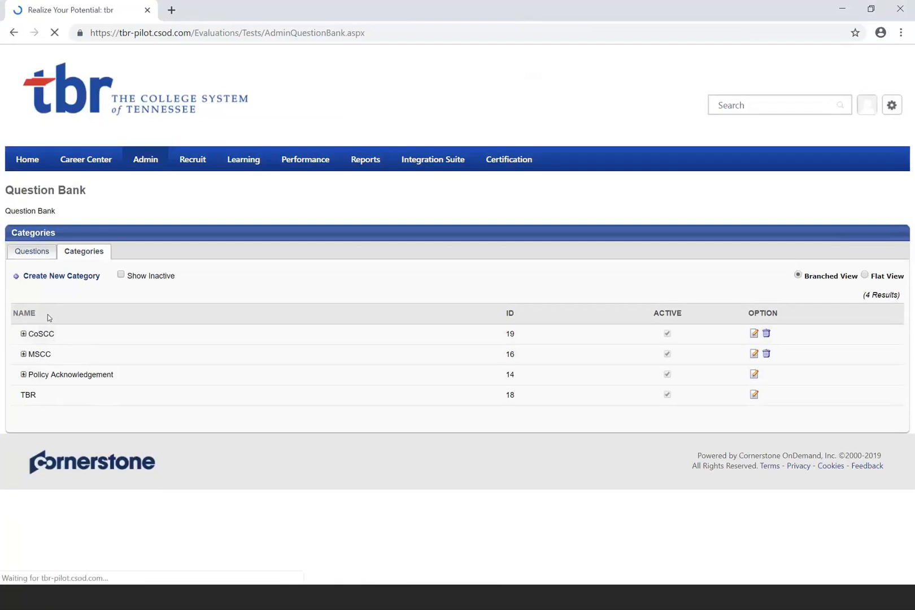
Try to save a new question category titled "TBR Connector" under the parent category TBR.
left_click(53, 283)
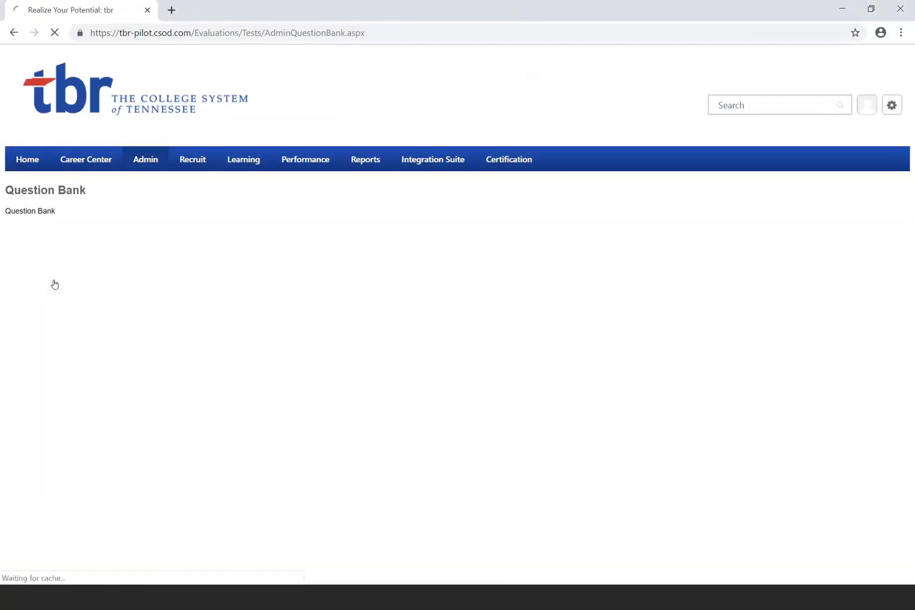
left_click(131, 314)
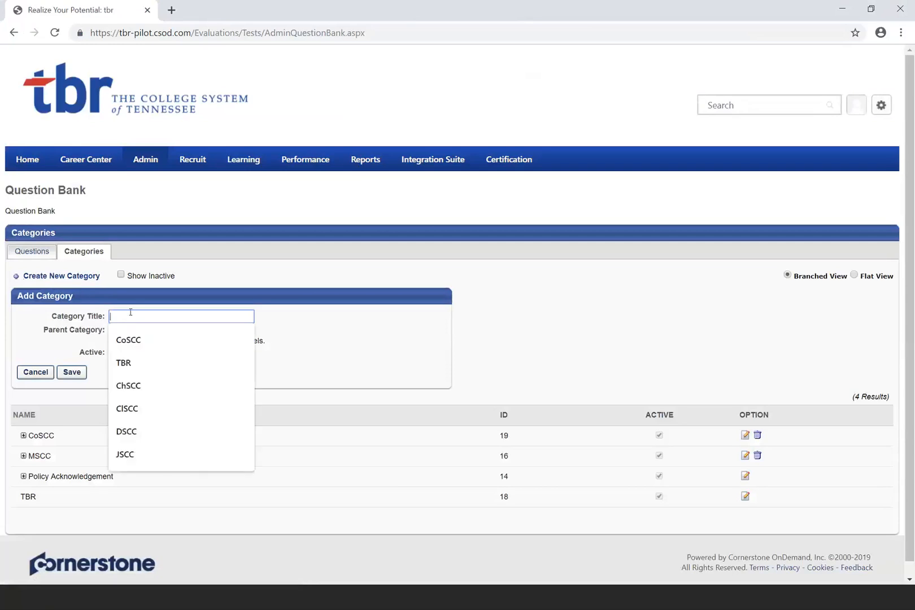
type("TBR ")
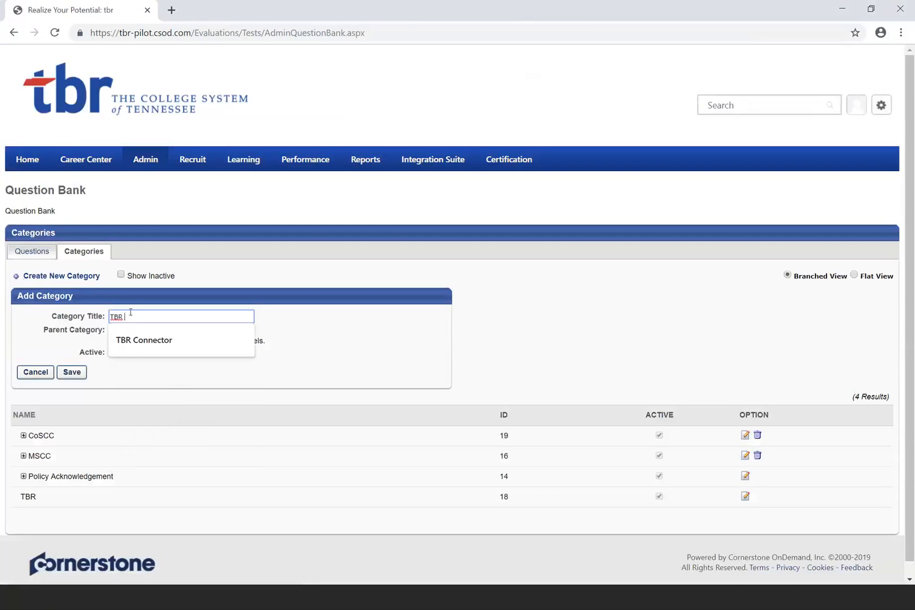
type("Connector")
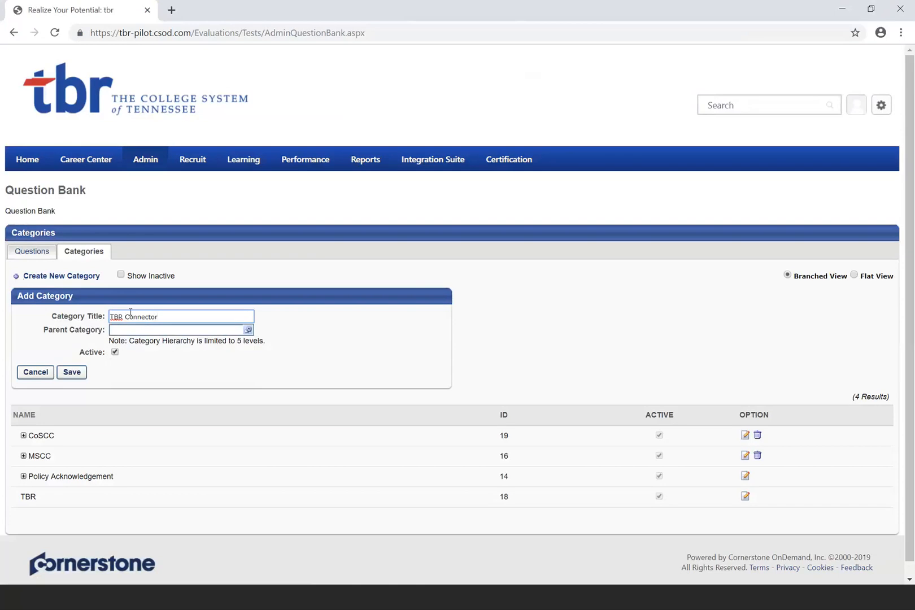
left_click(247, 330)
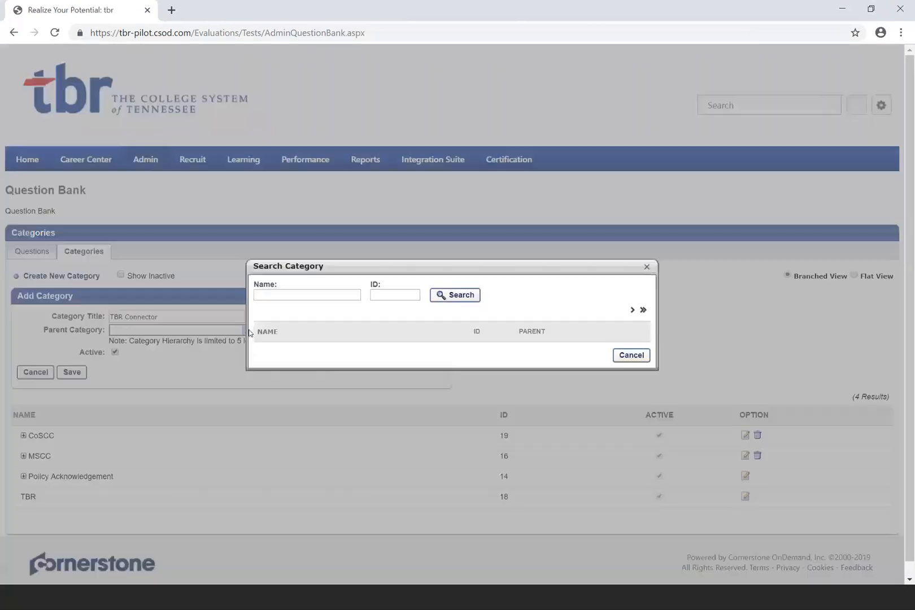
left_click(262, 366)
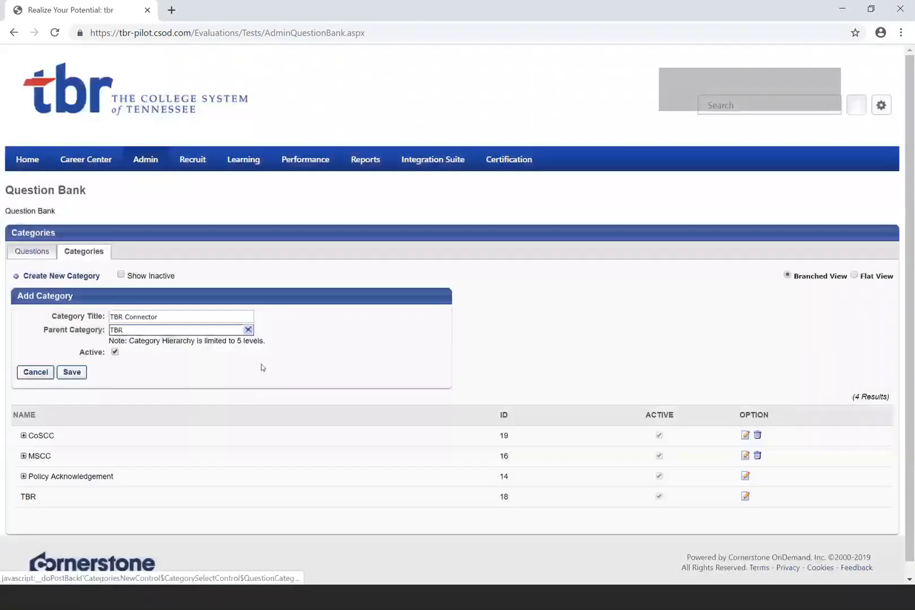
left_click(74, 375)
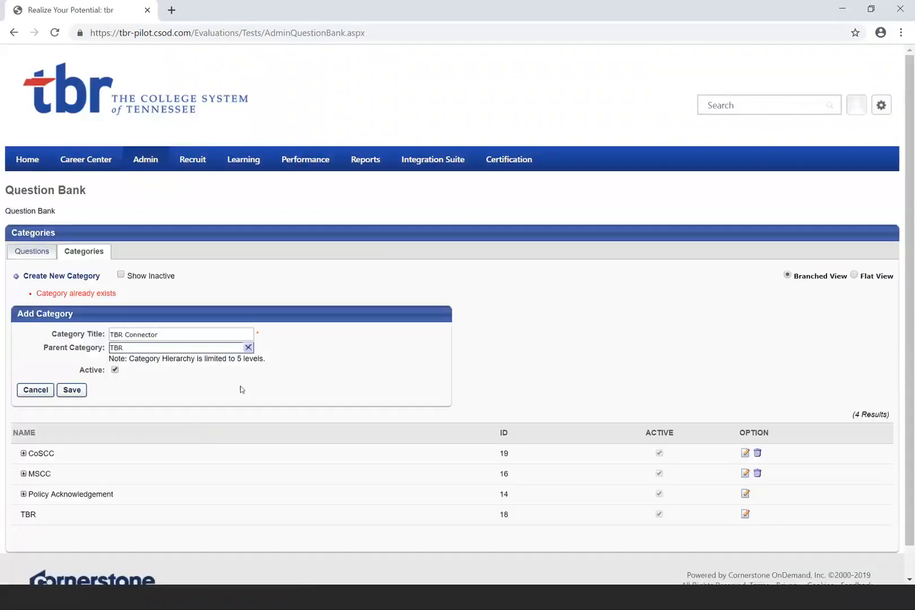
Retitle the new category "Banner", save it under TBR, and expand the TBR branch to view its subcategories.
left_click_drag(179, 330, 113, 334)
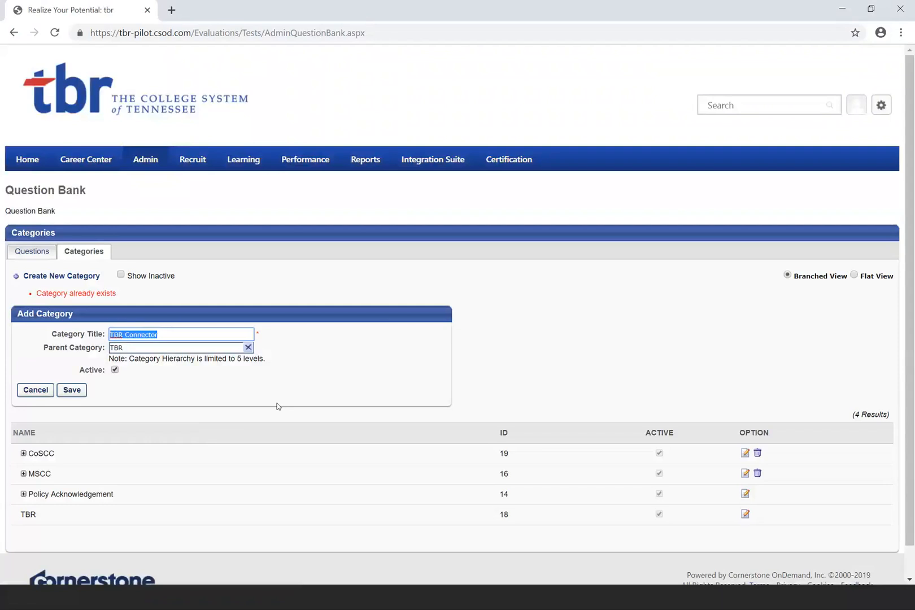
key("End")
type("Banne")
key("ctrl+a")
key("BackSpace")
type("Banner")
left_click(65, 391)
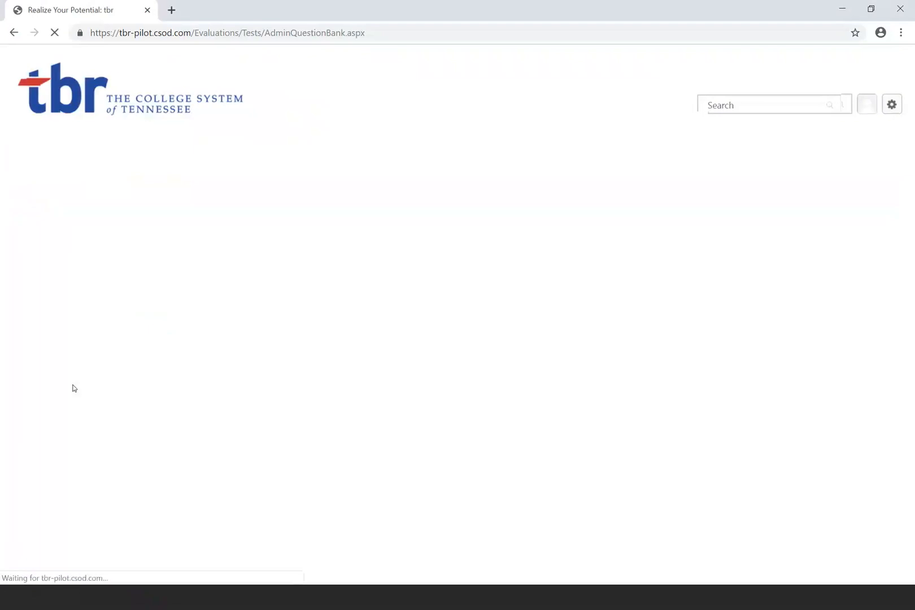
left_click(23, 394)
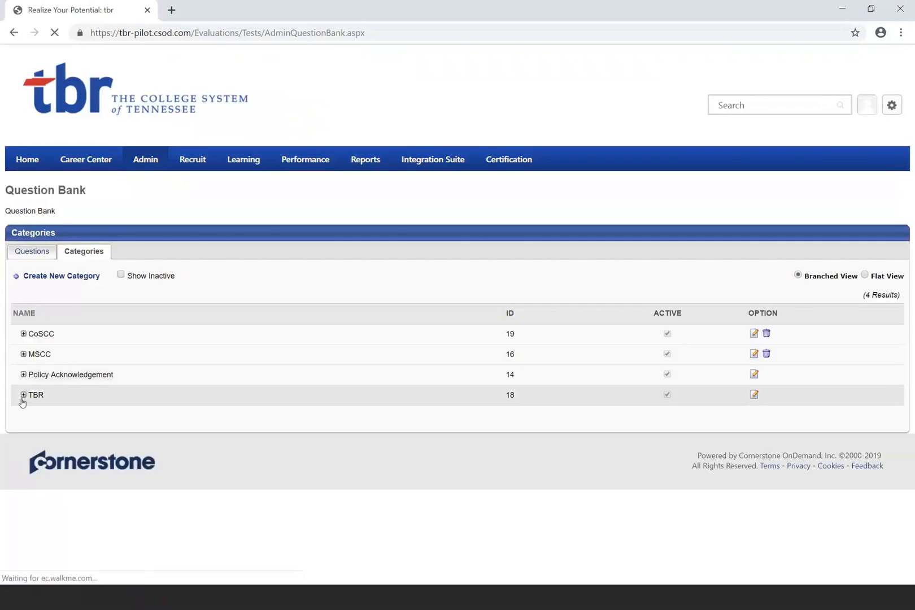